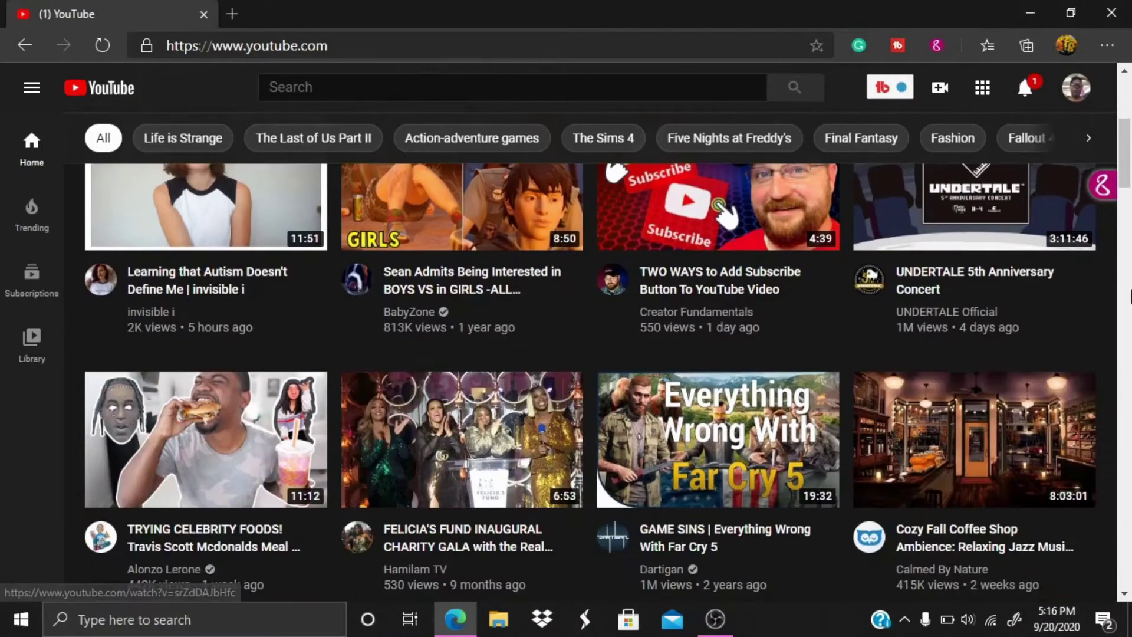
scroll(1129, 296, up, 2)
scroll(1128, 296, up, 2)
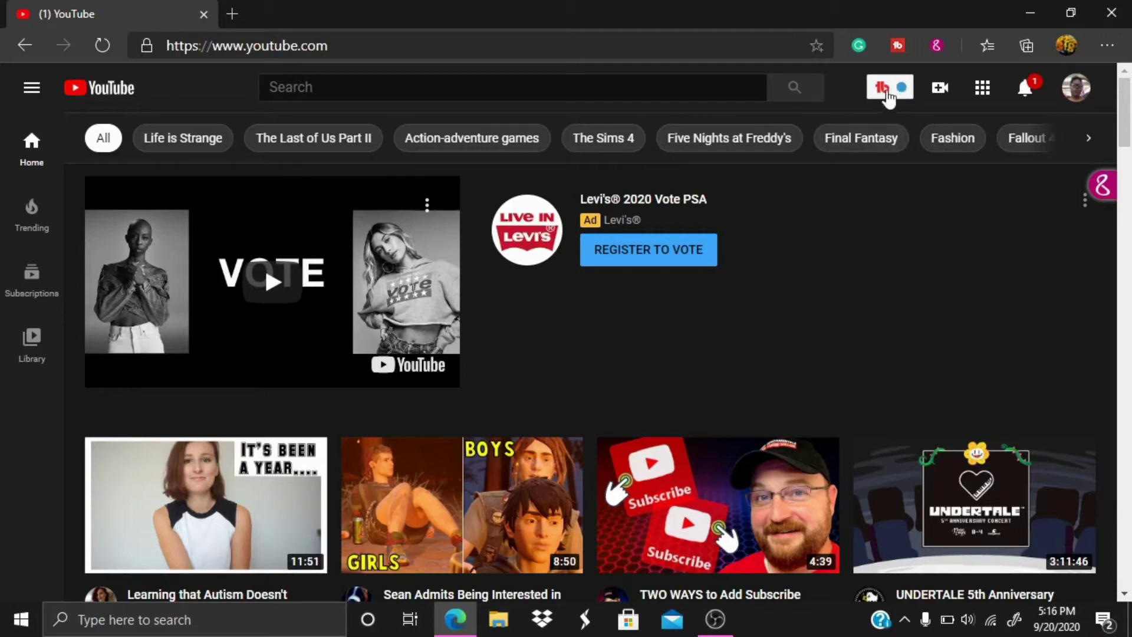
Go to Videos via the TubeBuddy menu and open the Moving Day// The Sims 4 [Part 5] details
click(884, 90)
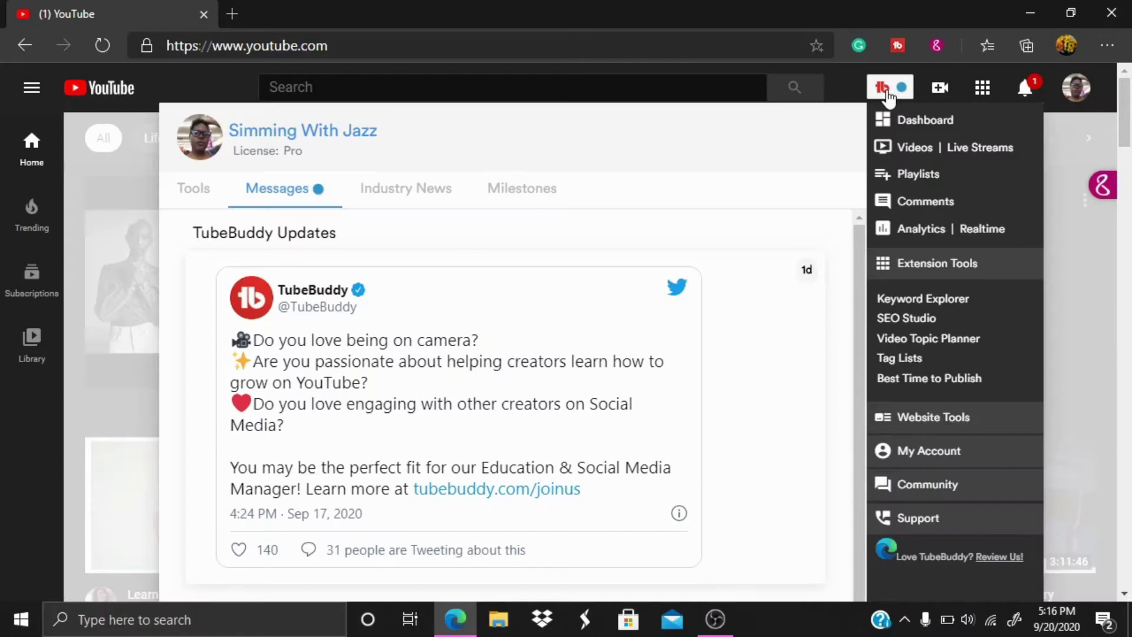
click(905, 152)
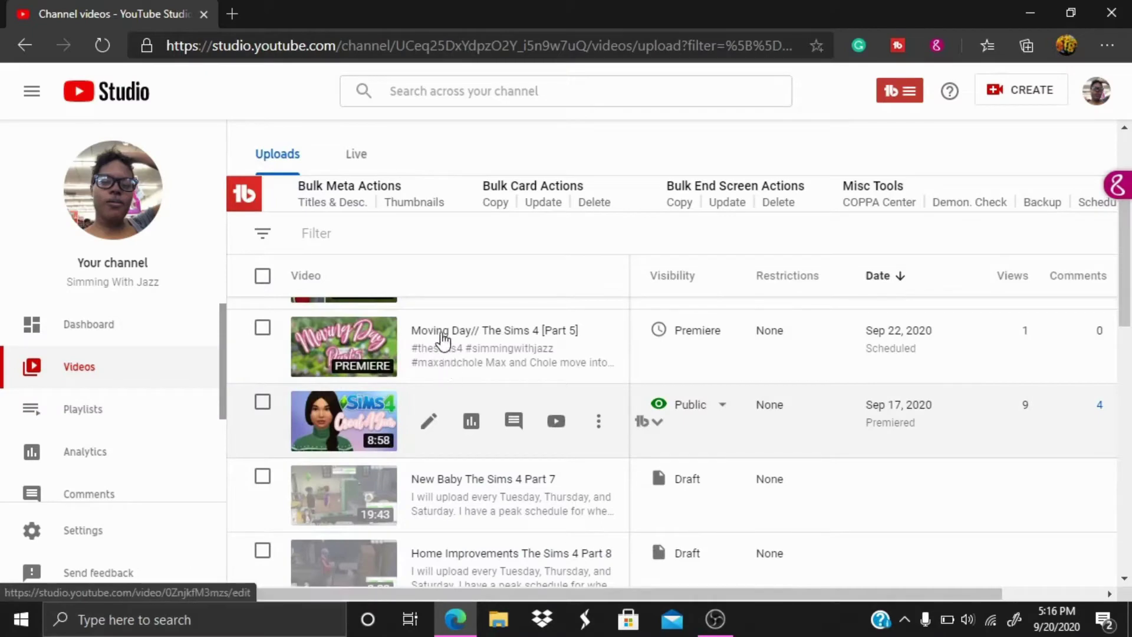
click(716, 618)
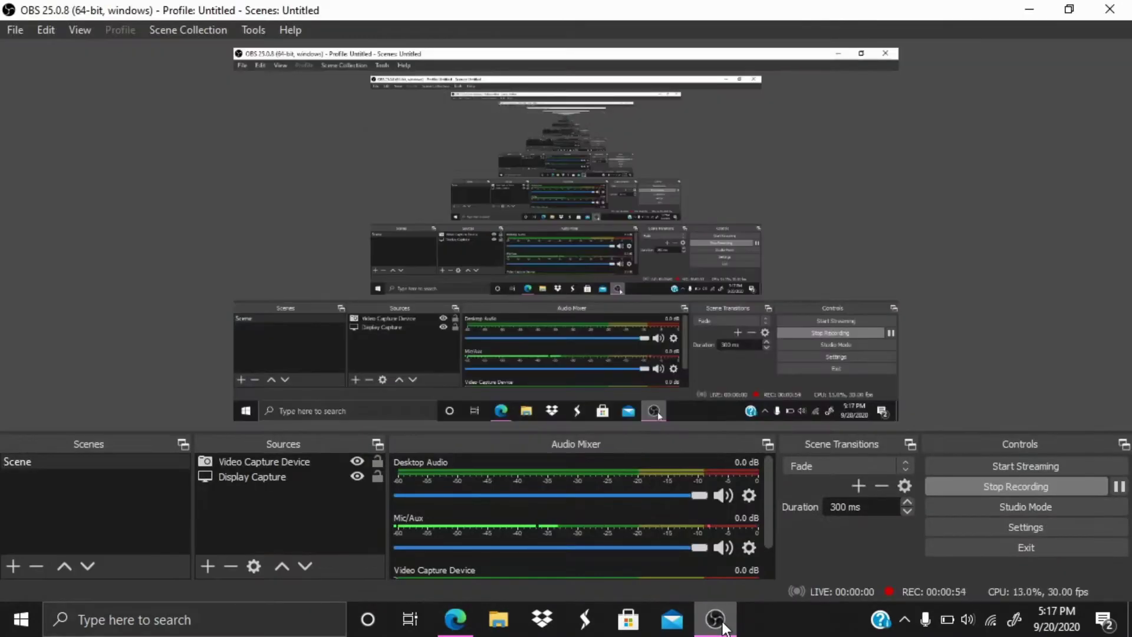
click(718, 619)
scroll(416, 400, up, 1)
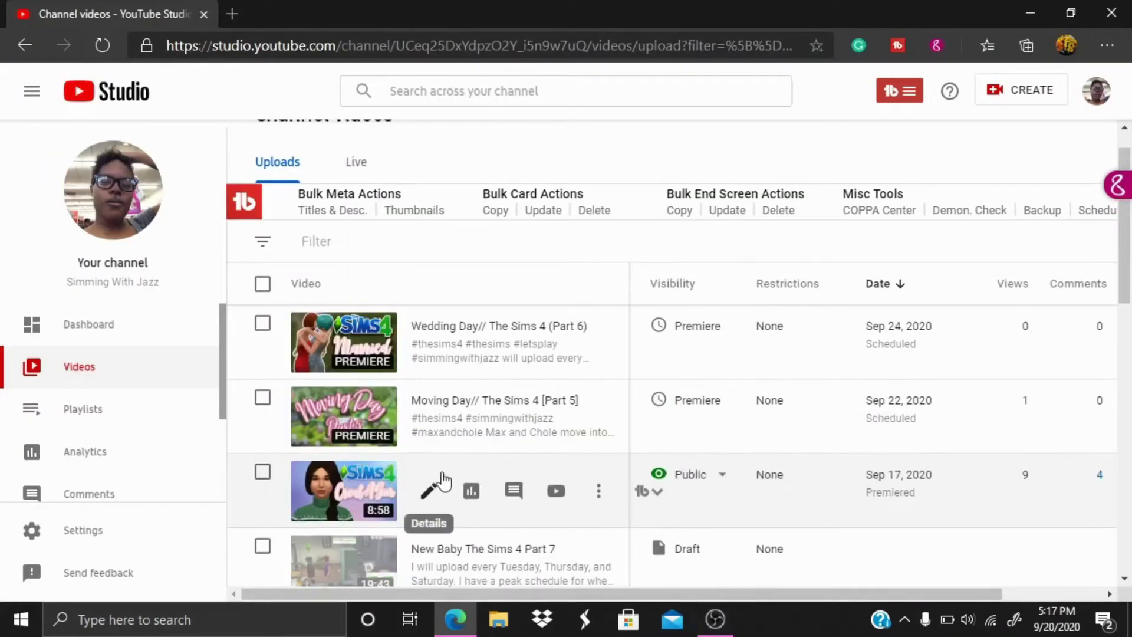
click(429, 418)
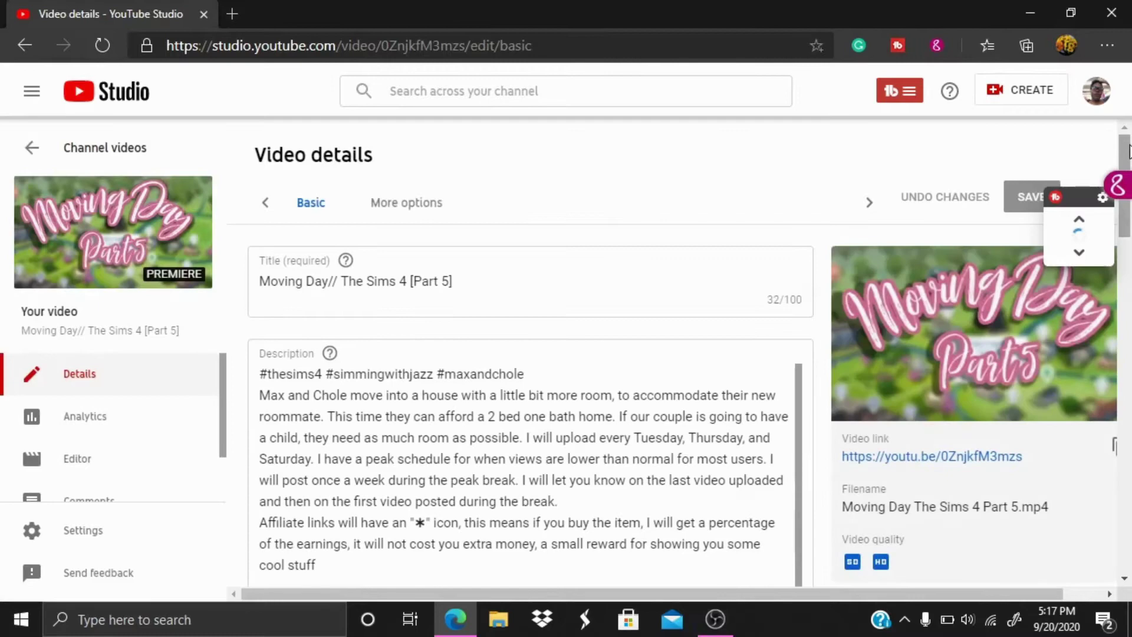
drag(1128, 152, 1128, 239)
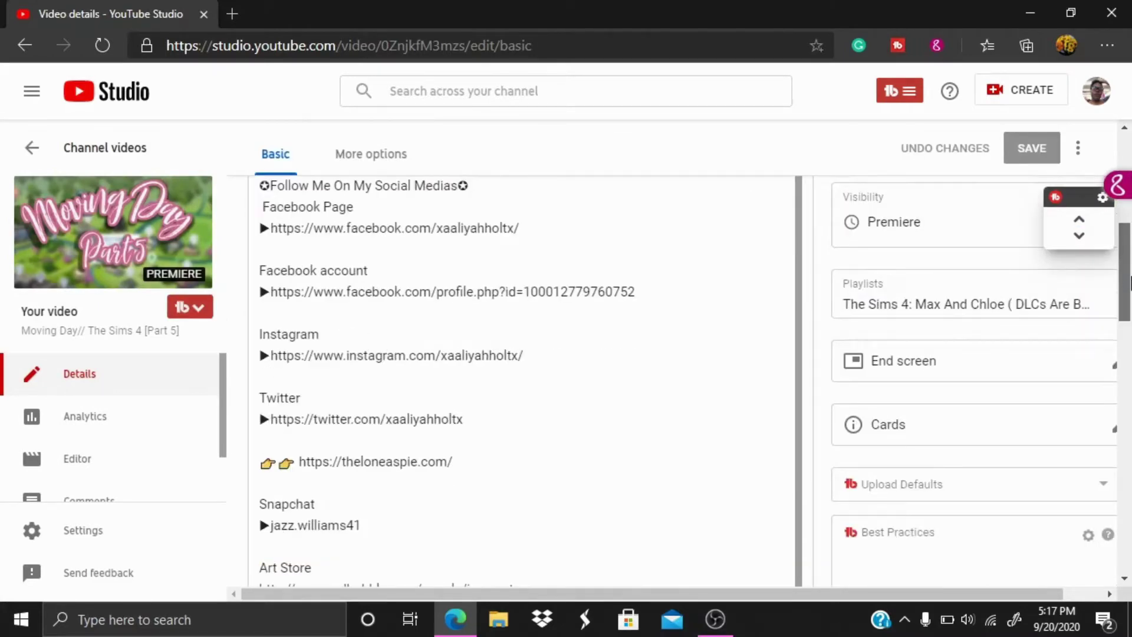
scroll(1129, 281, down, 3)
scroll(1129, 298, up, 1)
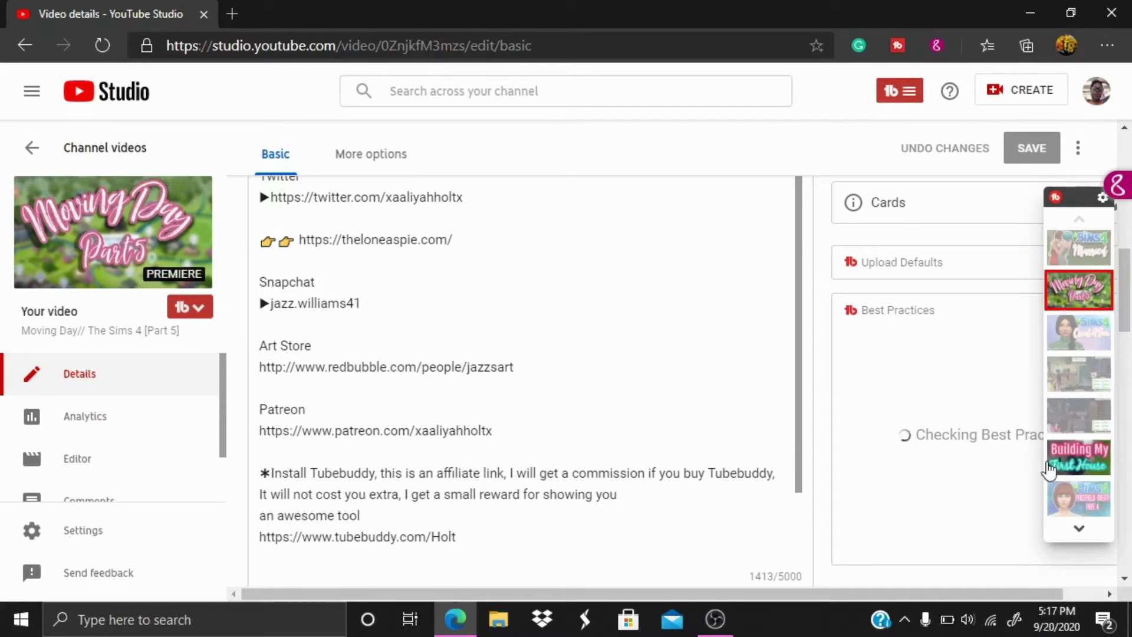
scroll(935, 470, up, 1)
scroll(934, 469, down, 1)
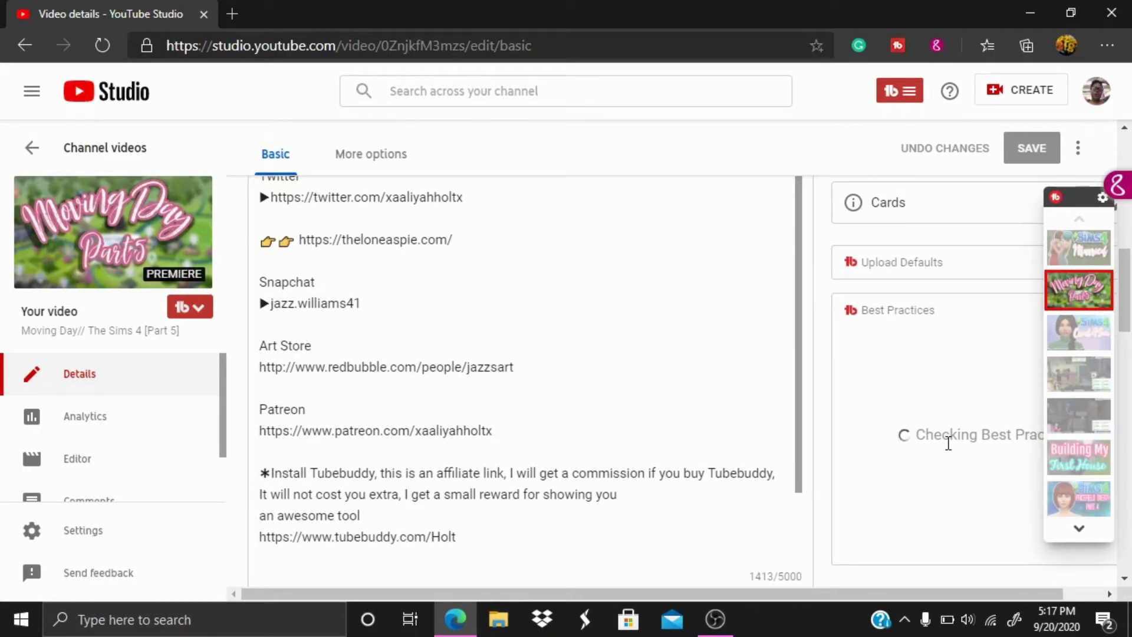
scroll(941, 437, up, 2)
scroll(942, 438, up, 1)
scroll(935, 492, up, 1)
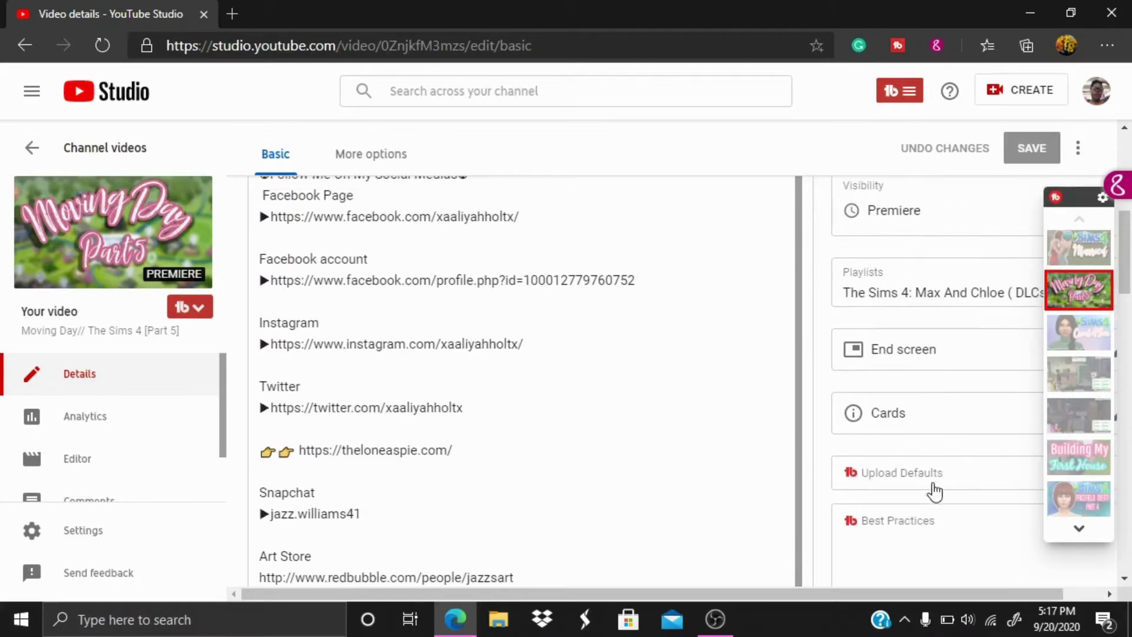
scroll(917, 472, down, 2)
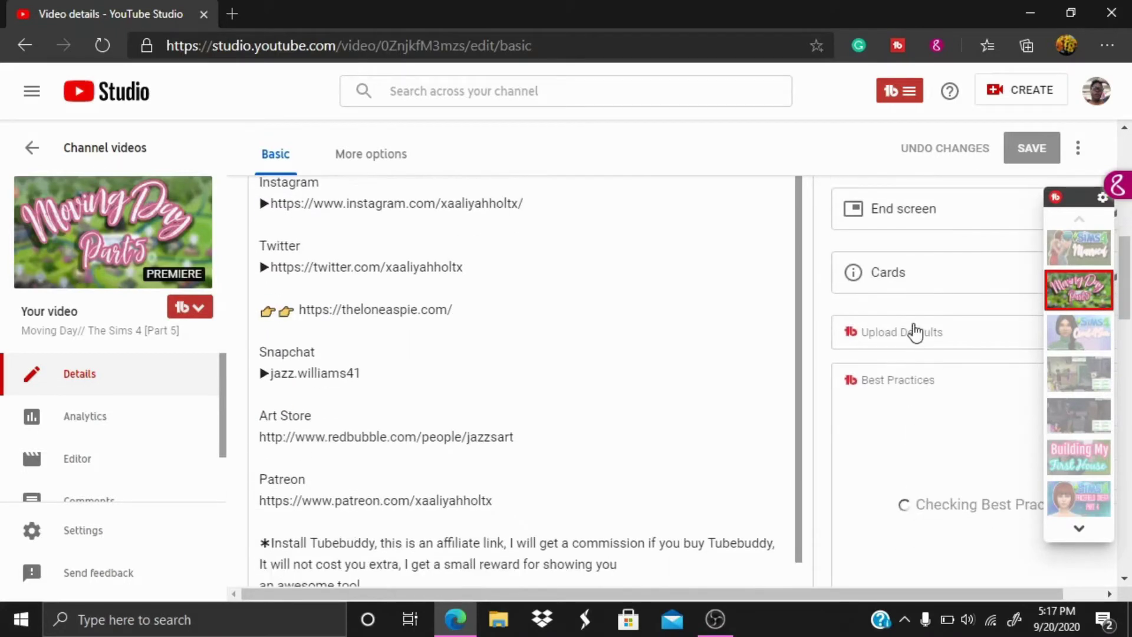
scroll(1018, 283, down, 1)
scroll(962, 299, down, 2)
scroll(958, 273, down, 1)
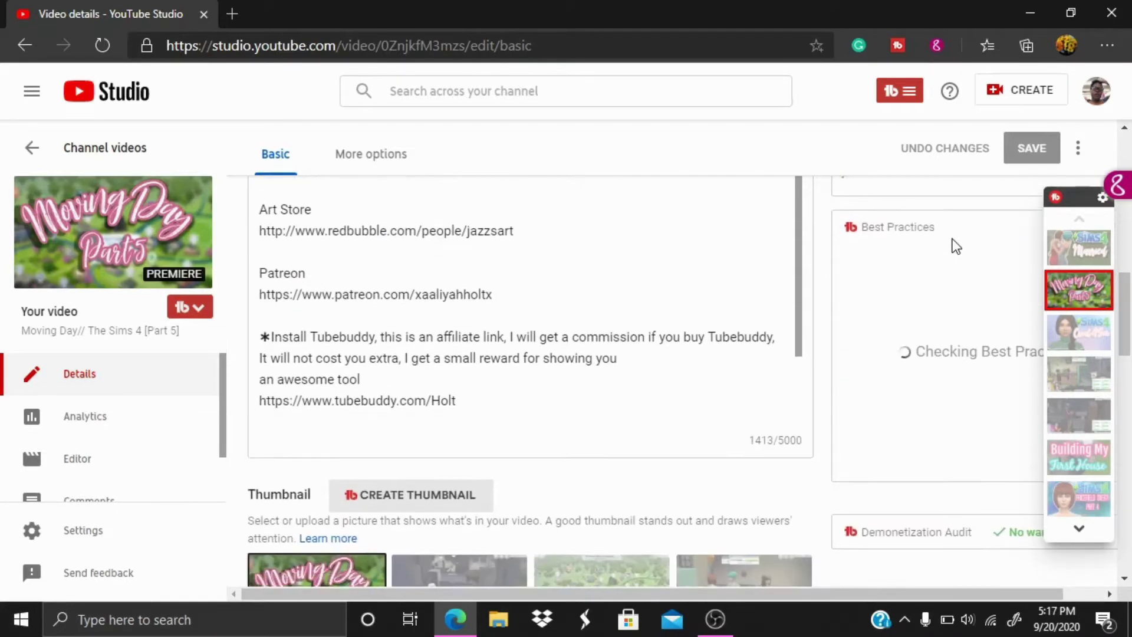
scroll(955, 246, up, 1)
scroll(953, 247, down, 2)
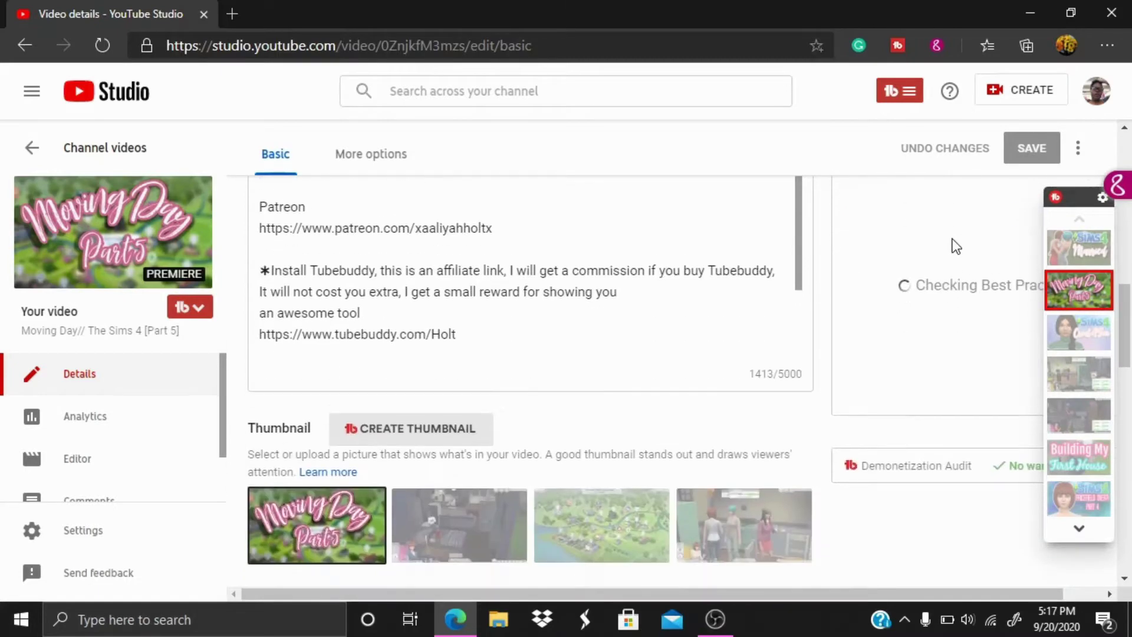
scroll(952, 246, down, 1)
scroll(950, 265, down, 1)
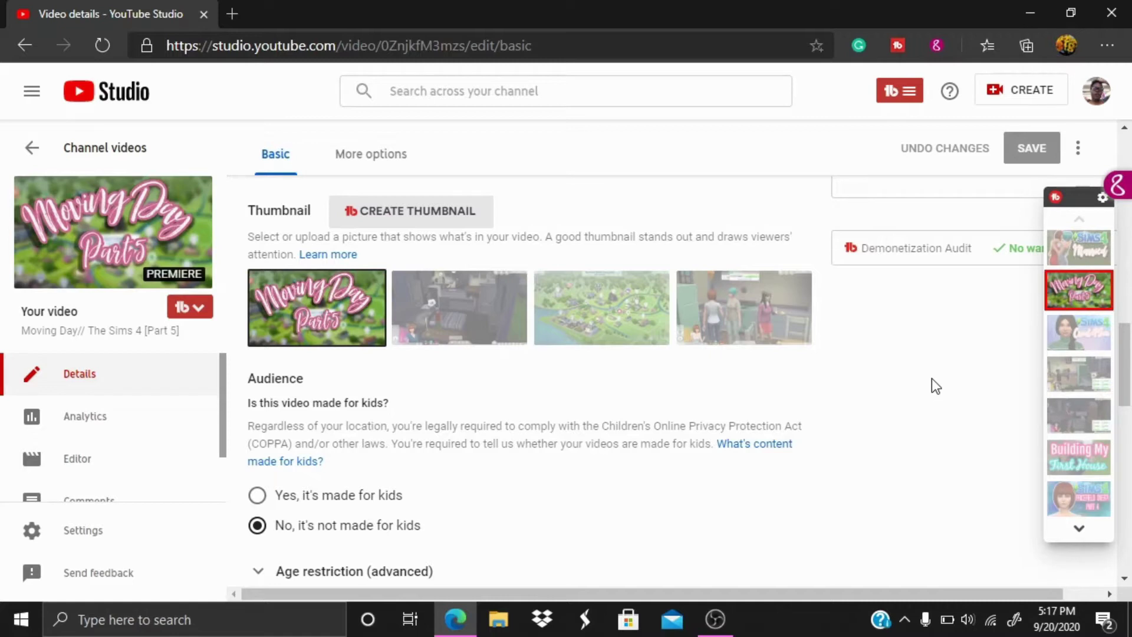
scroll(921, 343, up, 1)
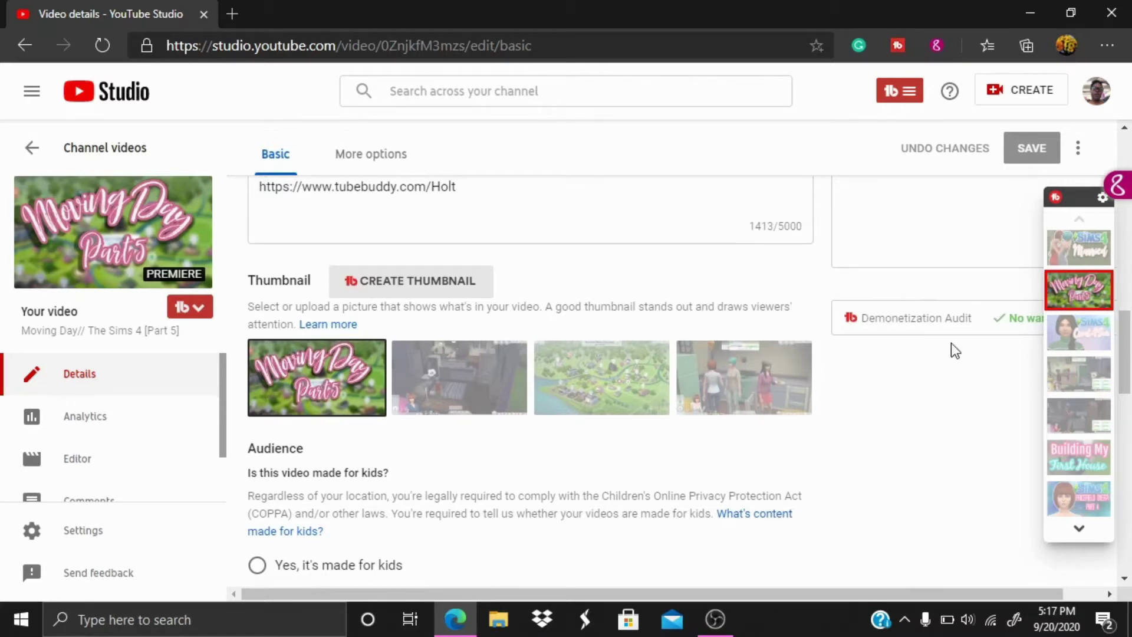
scroll(939, 344, up, 2)
scroll(926, 428, up, 1)
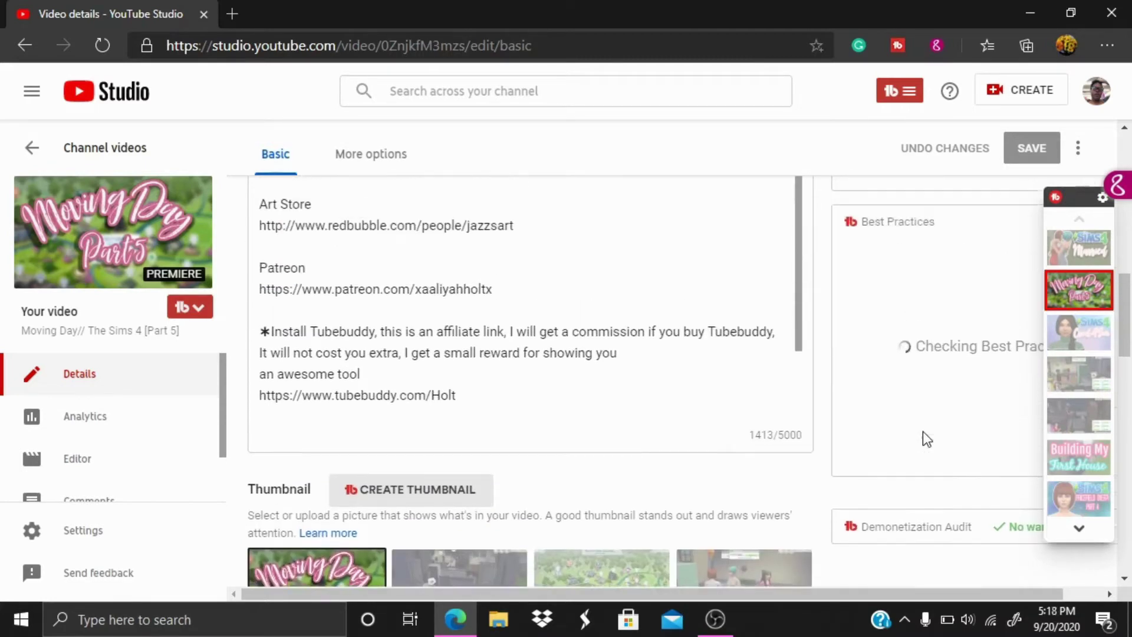
Start creating a new thumbnail for the Moving Day video
click(414, 492)
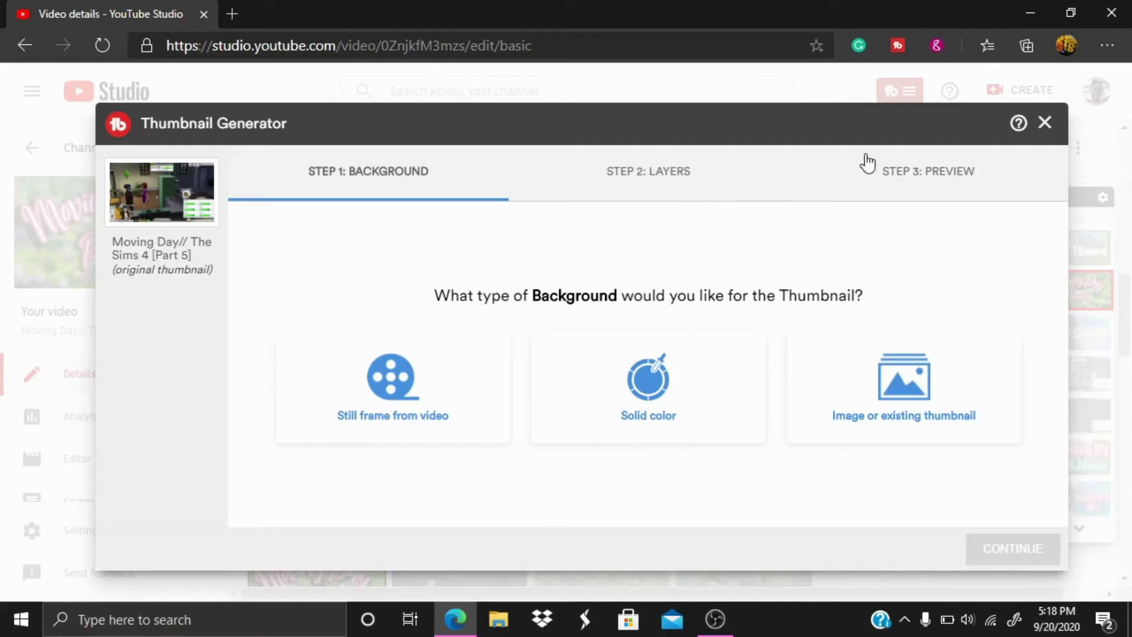
Close the Thumbnail Generator without choosing a background
click(1046, 125)
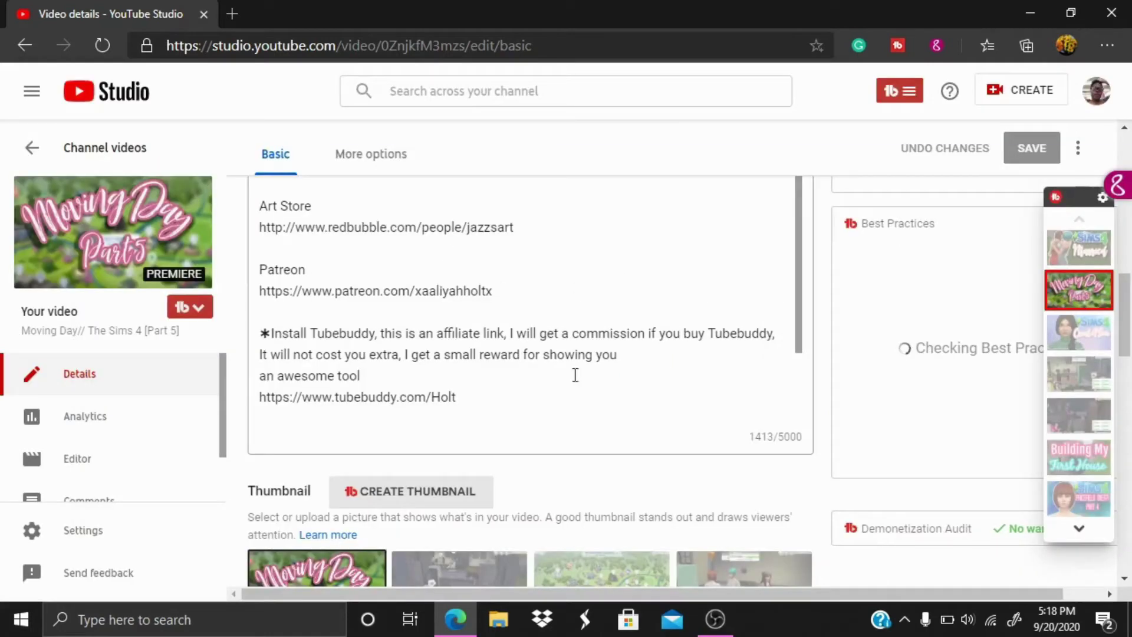
scroll(938, 301, down, 4)
scroll(938, 301, down, 2)
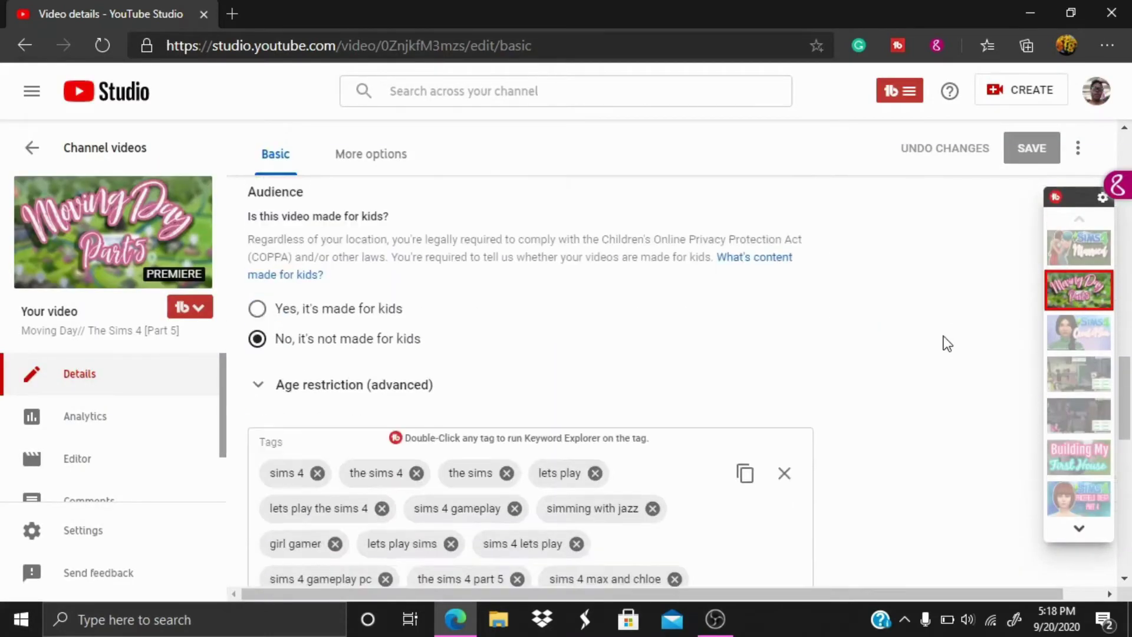
scroll(943, 342, down, 3)
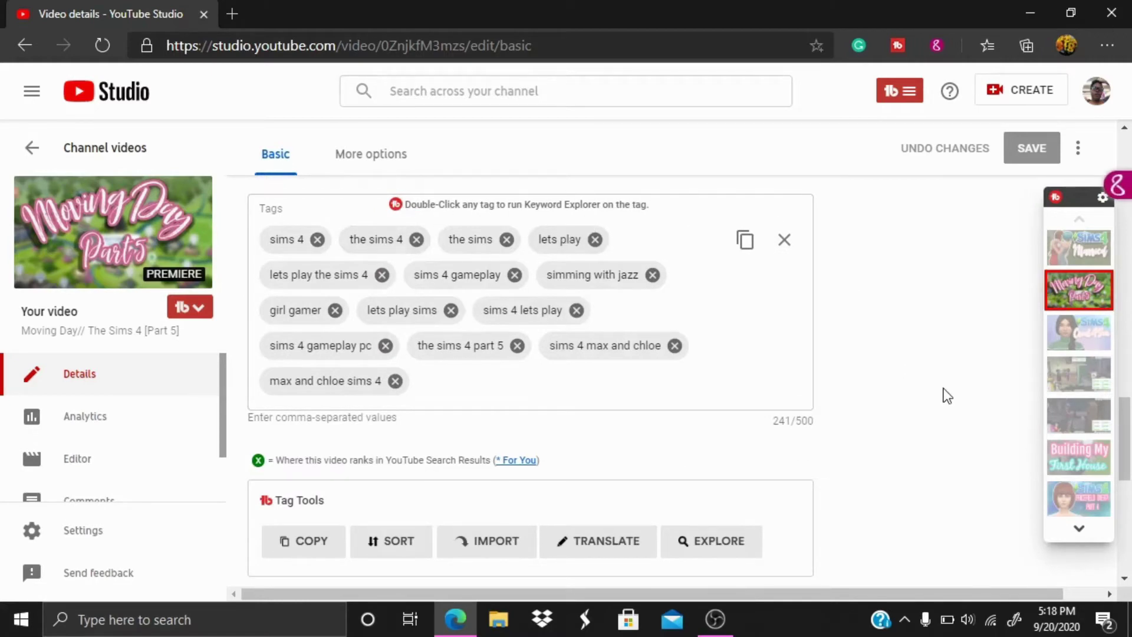
scroll(887, 392, down, 2)
scroll(887, 391, down, 1)
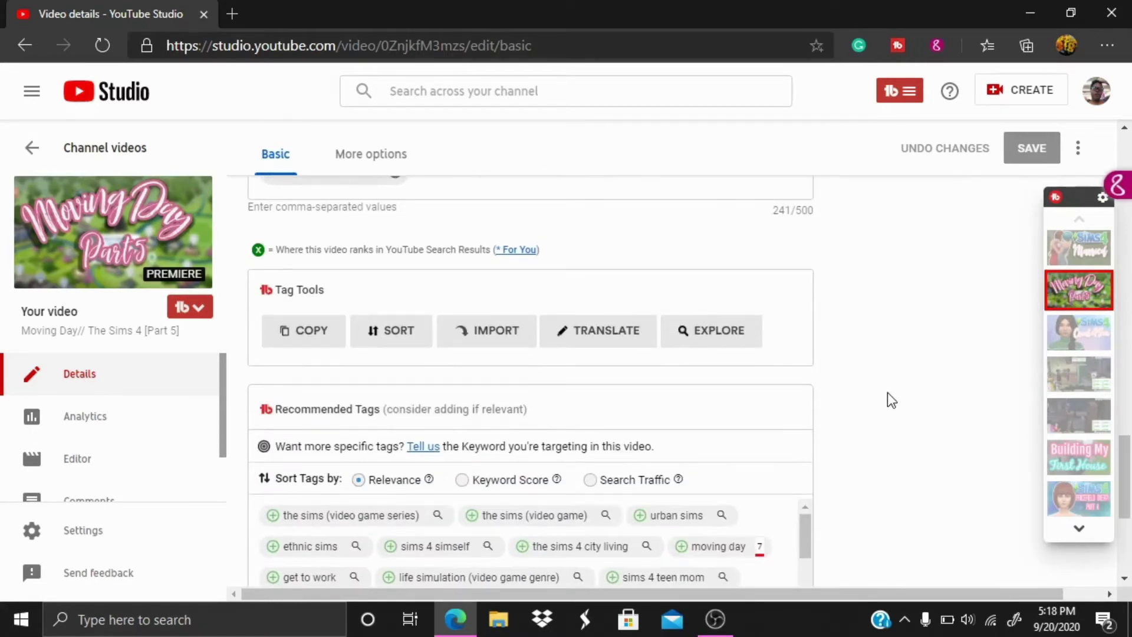
scroll(887, 392, up, 1)
scroll(881, 368, up, 1)
scroll(589, 350, up, 1)
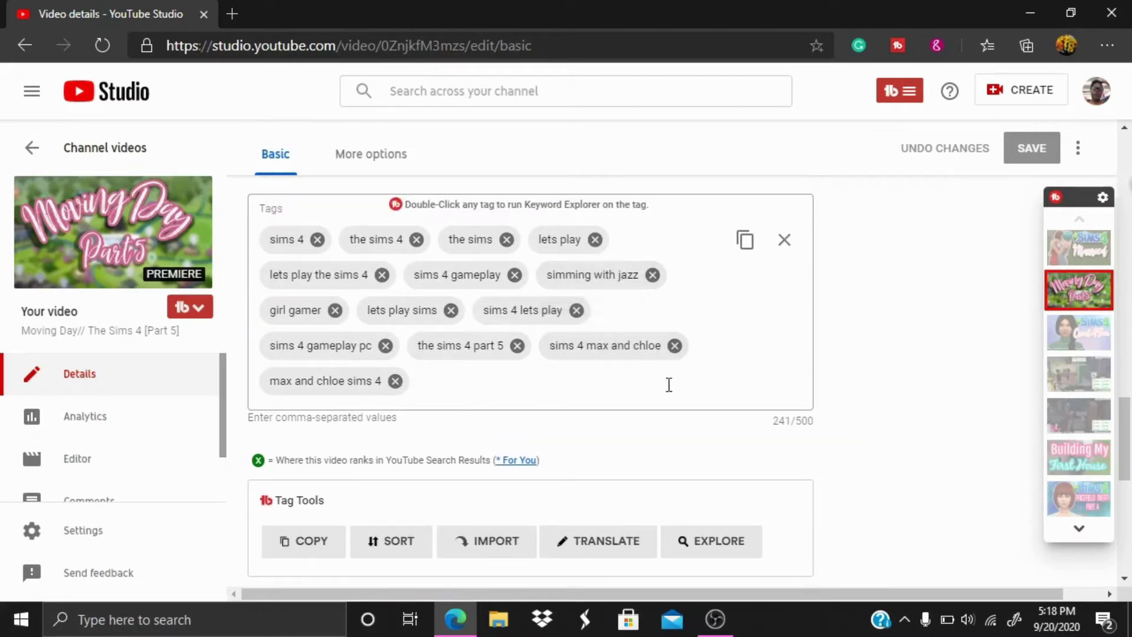
scroll(842, 389, up, 1)
scroll(842, 387, down, 2)
scroll(843, 387, down, 1)
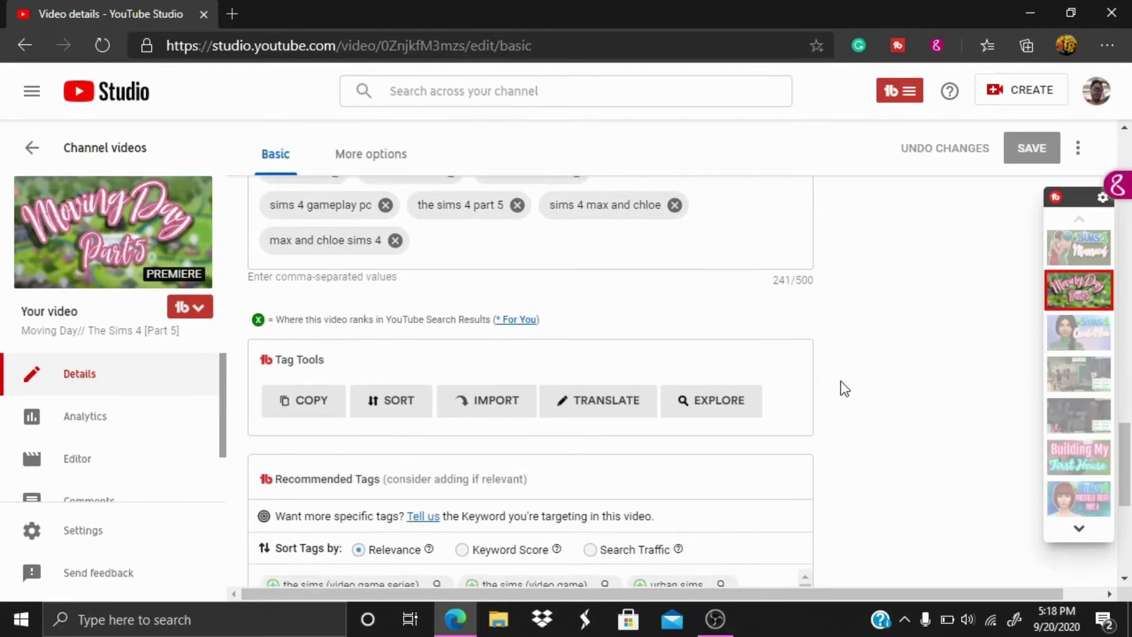
scroll(845, 385, down, 1)
scroll(842, 385, down, 3)
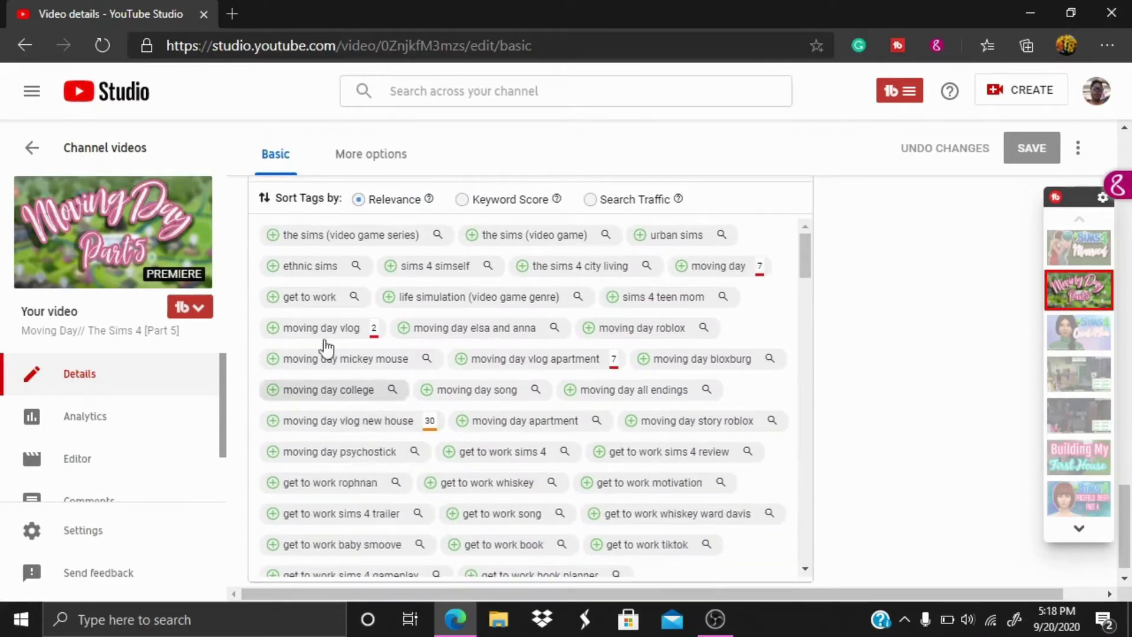
scroll(553, 301, down, 1)
scroll(552, 301, down, 3)
scroll(599, 313, down, 1)
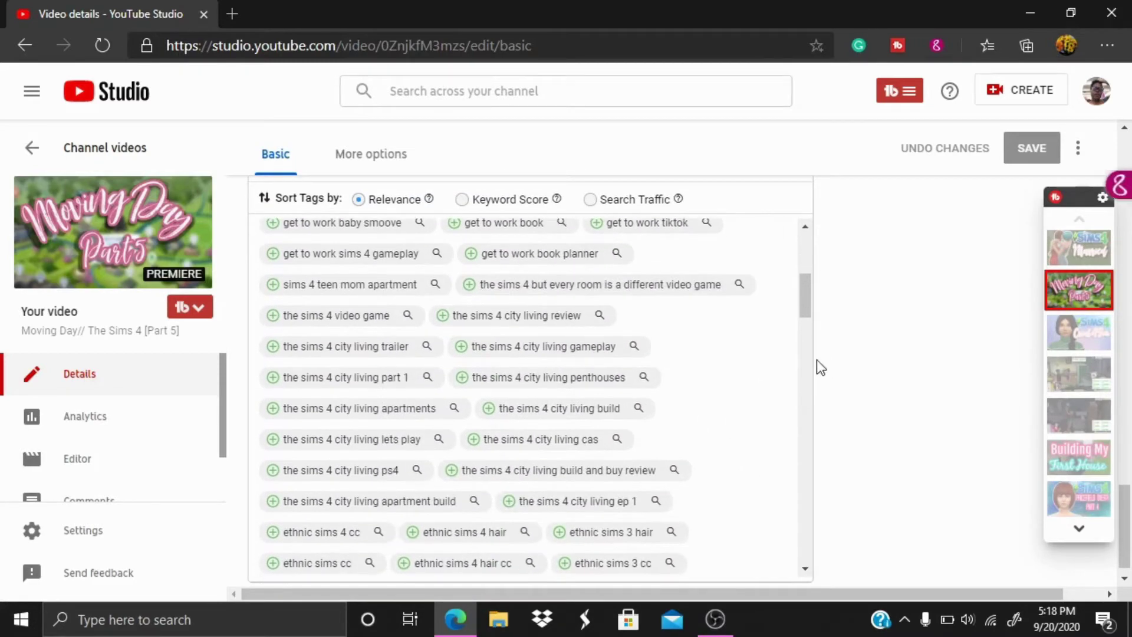
scroll(754, 358, down, 1)
scroll(754, 358, down, 2)
scroll(755, 359, down, 2)
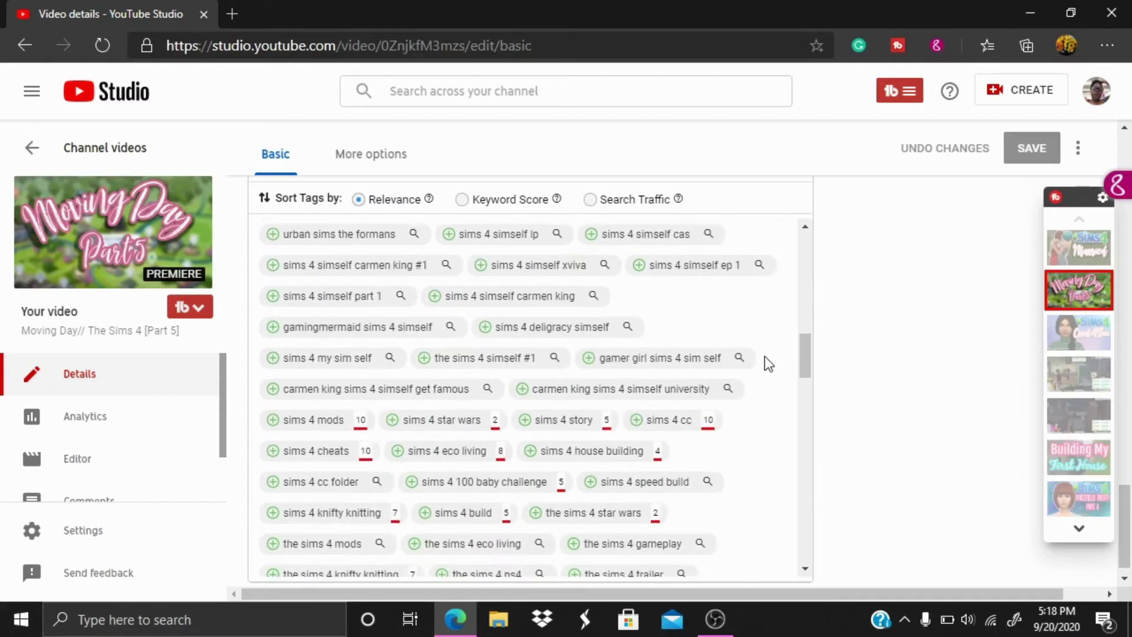
scroll(760, 357, down, 1)
scroll(619, 346, down, 1)
scroll(485, 354, down, 2)
scroll(468, 372, down, 3)
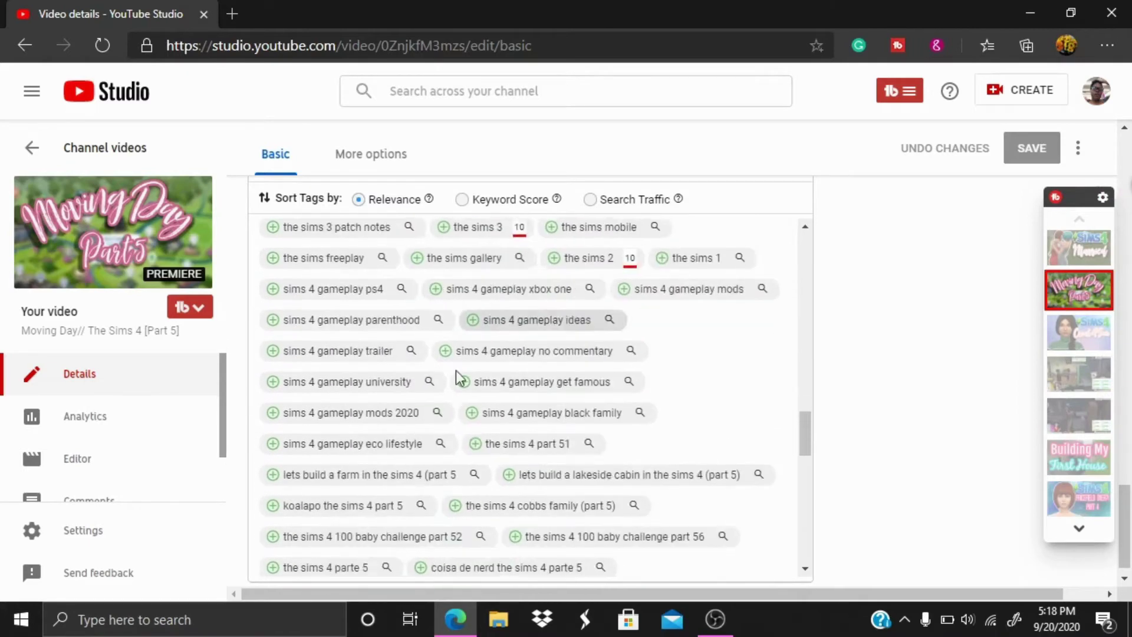
scroll(495, 326, down, 2)
scroll(530, 337, down, 1)
scroll(619, 328, up, 2)
scroll(552, 366, up, 1)
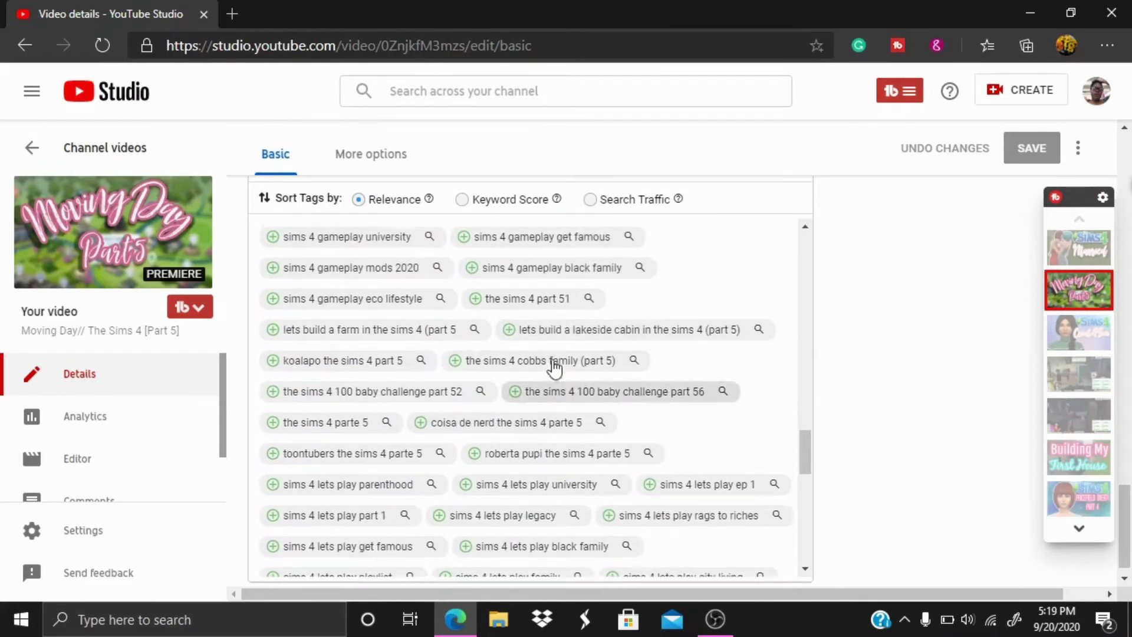
scroll(615, 355, up, 2)
scroll(360, 301, down, 1)
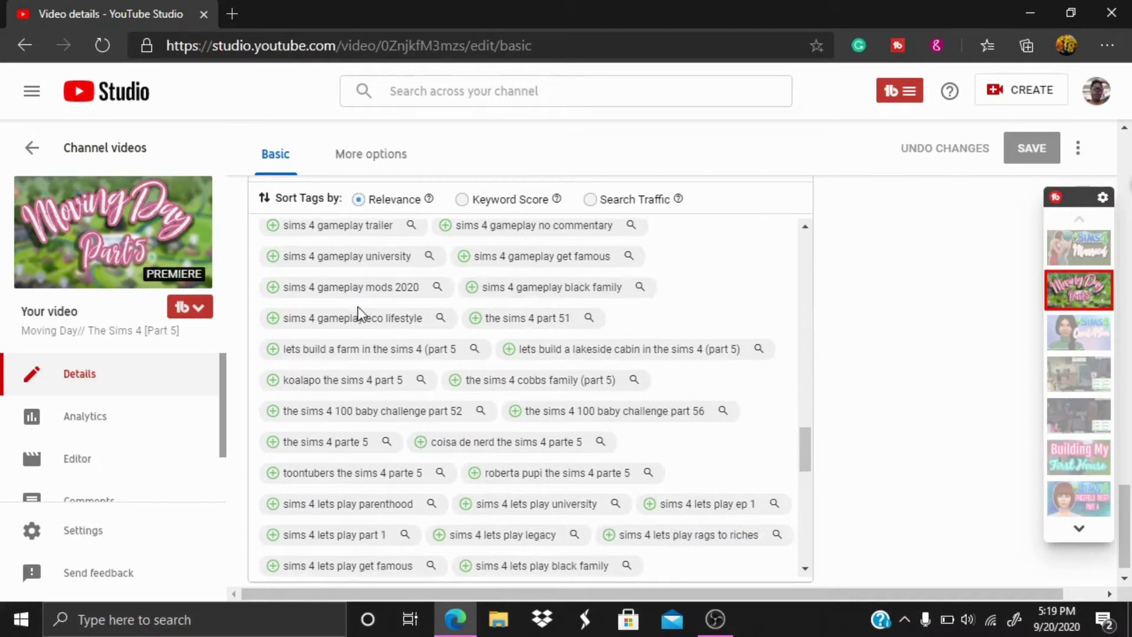
scroll(459, 267, down, 3)
scroll(616, 397, down, 3)
scroll(664, 425, down, 1)
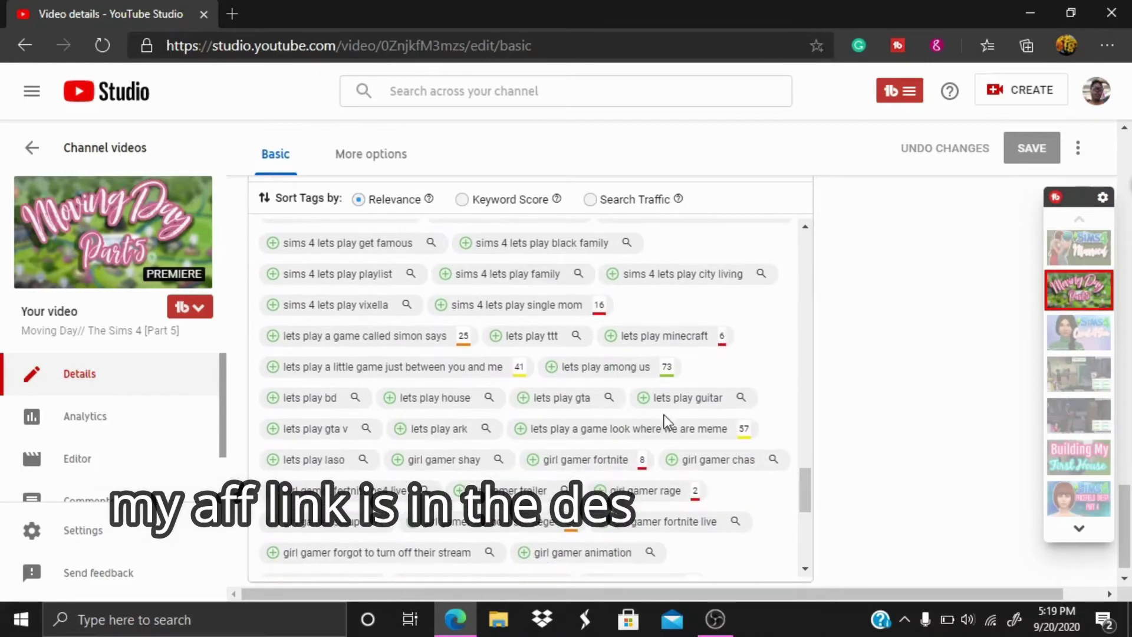
scroll(462, 307, down, 3)
scroll(560, 463, down, 3)
scroll(536, 435, down, 2)
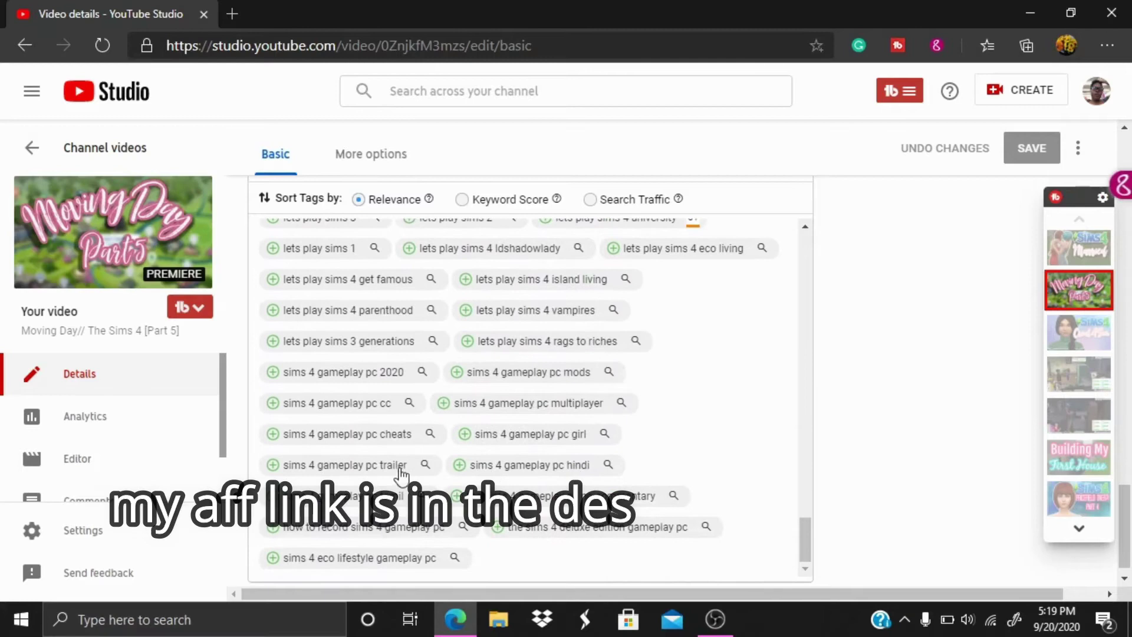
scroll(398, 468, down, 1)
scroll(870, 376, up, 2)
scroll(876, 382, up, 2)
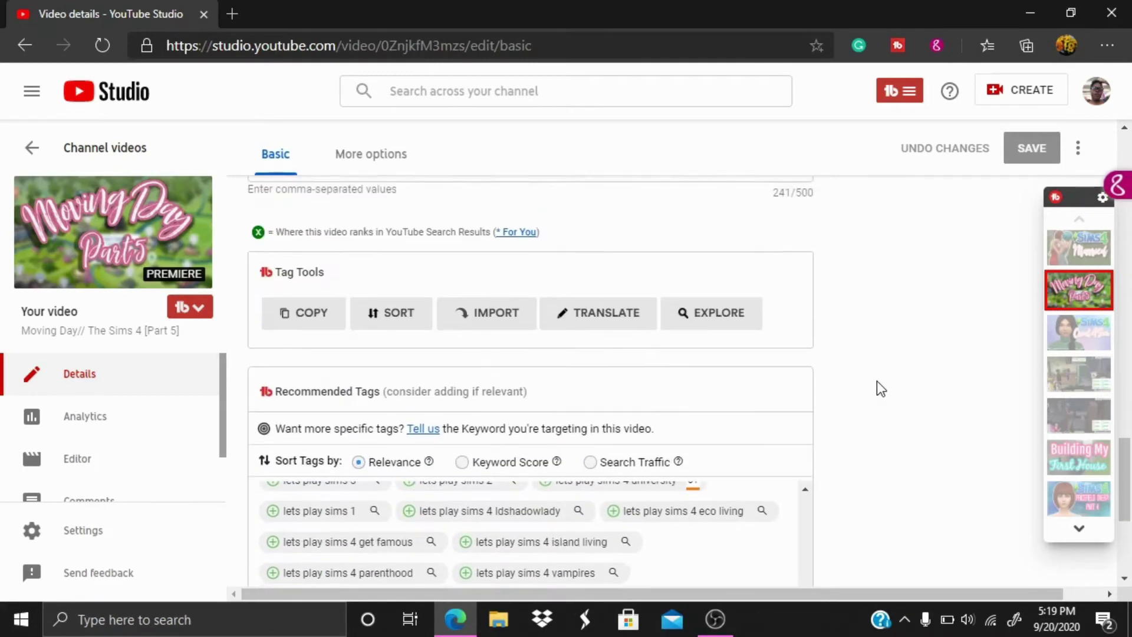
scroll(893, 387, up, 4)
scroll(898, 386, up, 3)
scroll(903, 387, up, 3)
scroll(903, 386, up, 2)
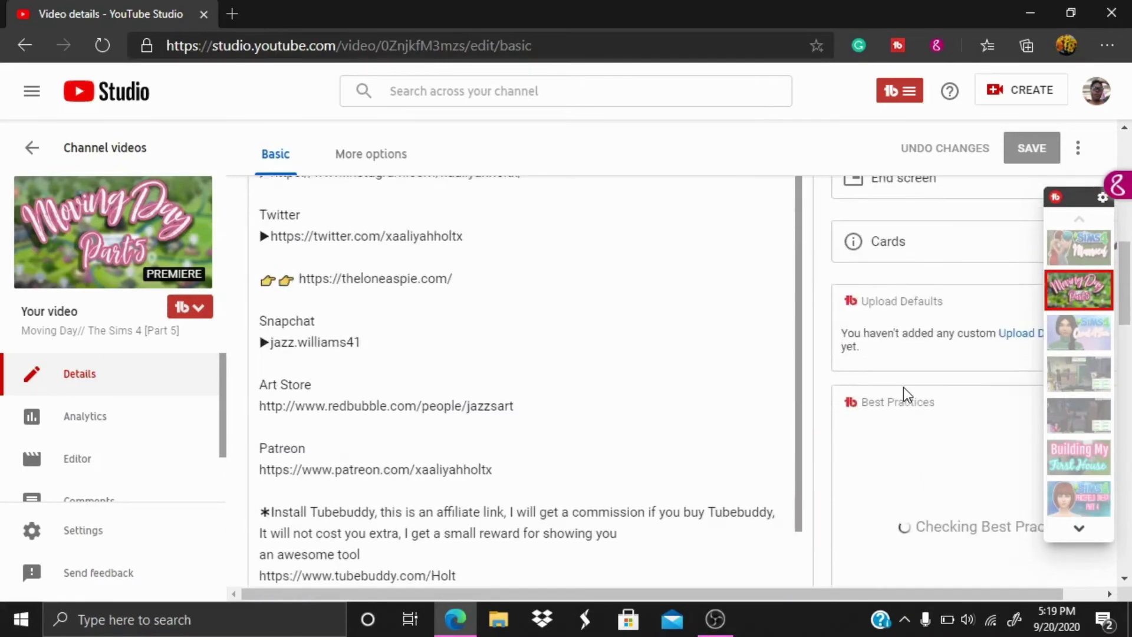
scroll(903, 386, up, 2)
scroll(903, 389, up, 2)
scroll(903, 319, up, 4)
scroll(902, 255, up, 1)
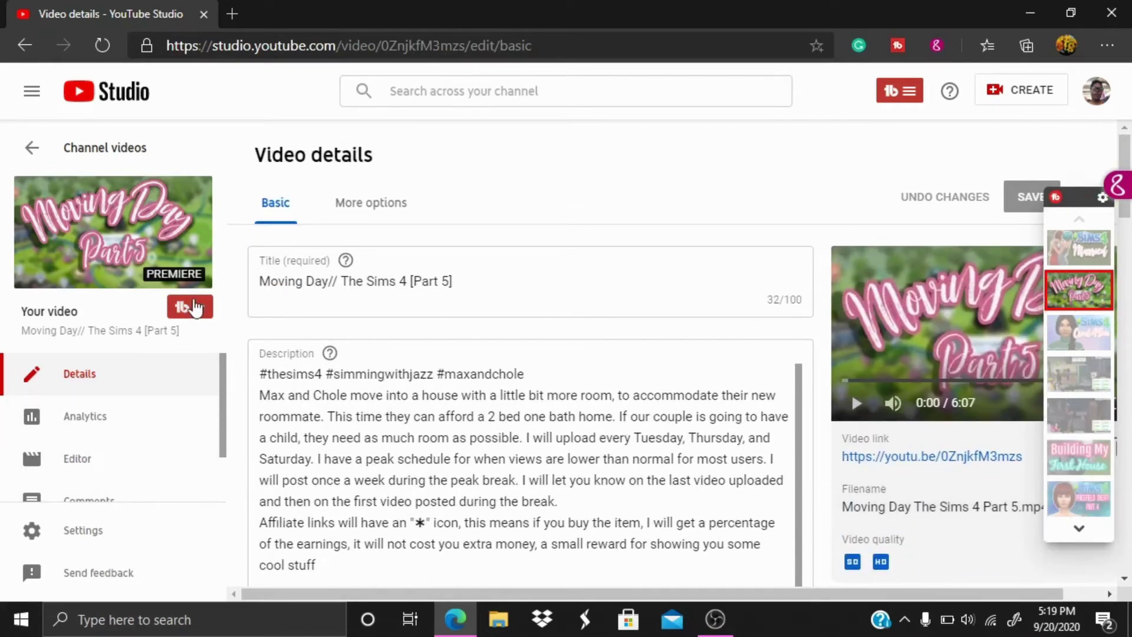
Try TubeBuddy's Scheduled Publish, dismiss the upgrade-required notice, and bring up the main TubeBuddy menu
click(195, 308)
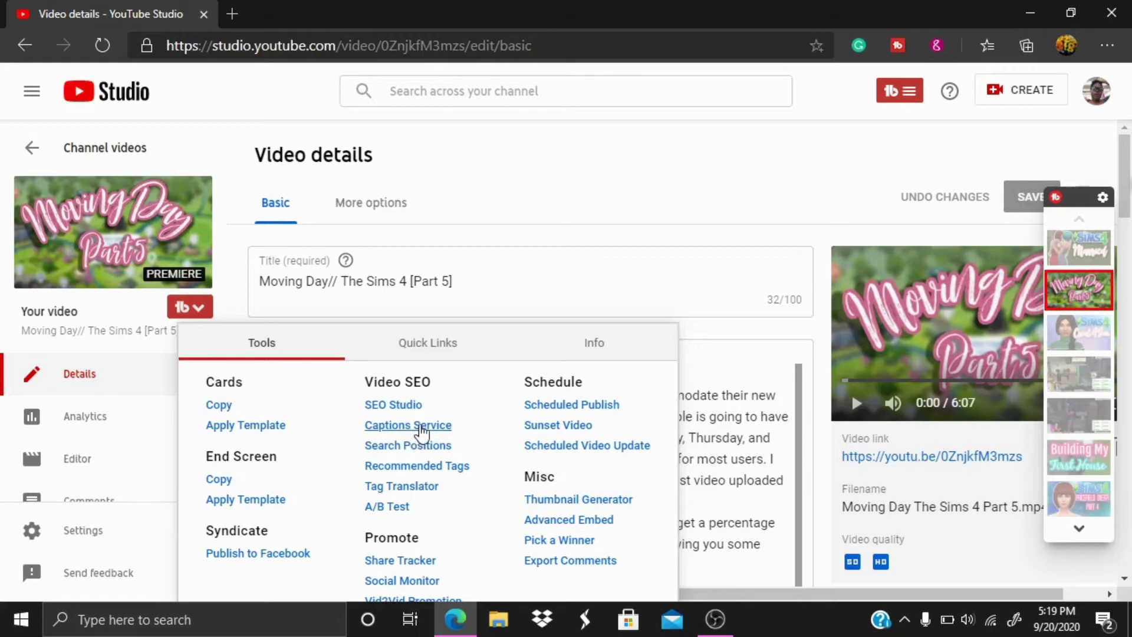
click(571, 405)
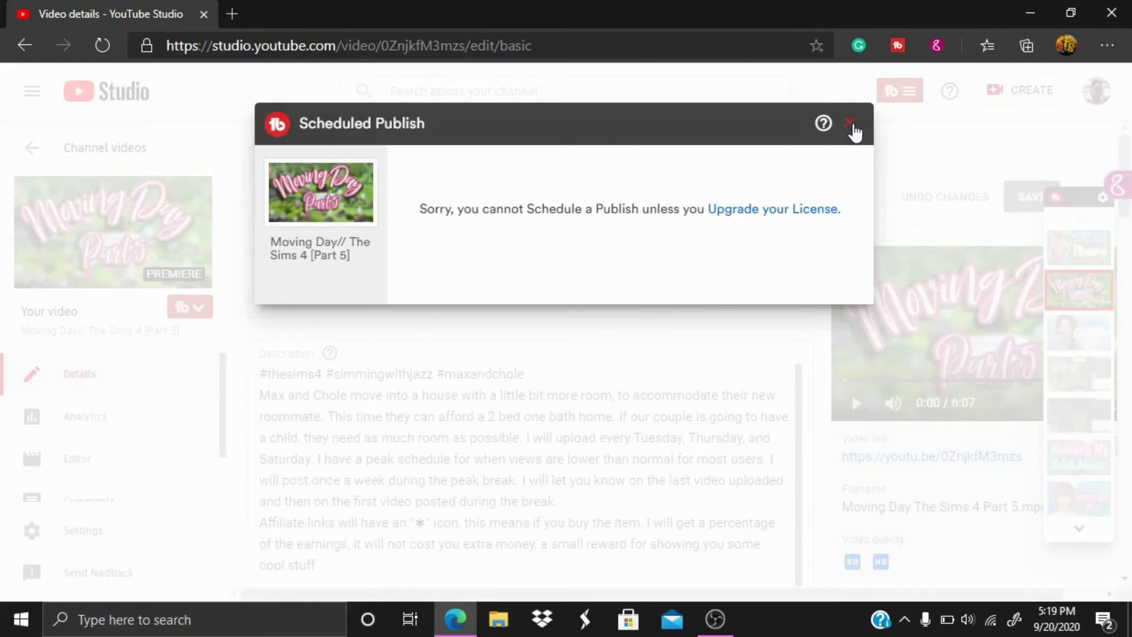
click(850, 124)
scroll(629, 371, down, 1)
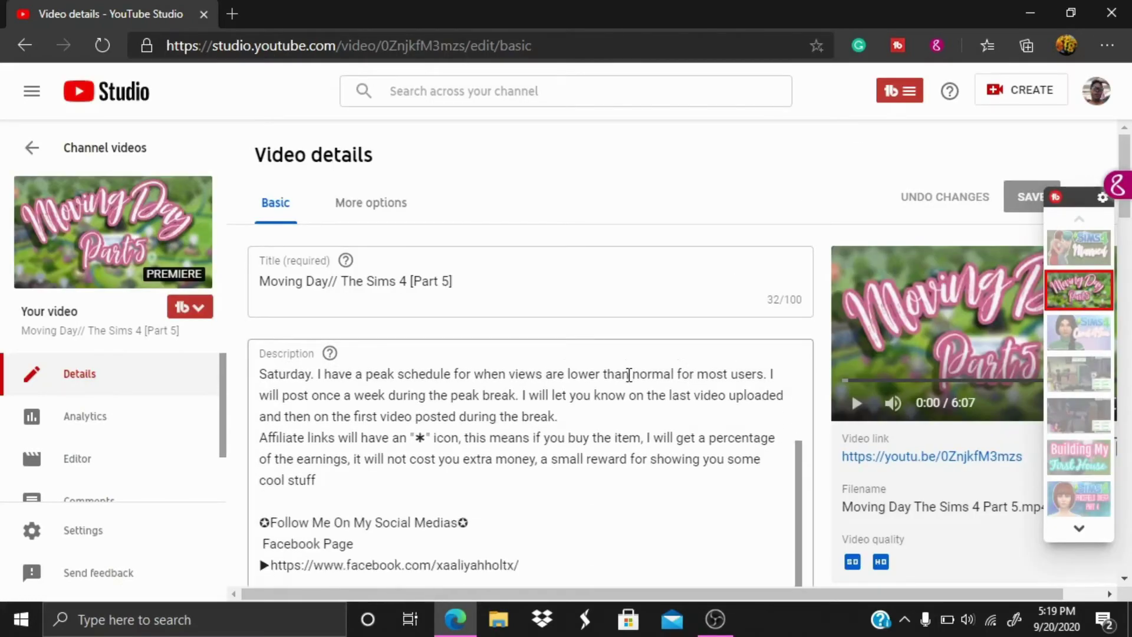
scroll(629, 372, up, 1)
drag(1130, 155, 1129, 291)
click(899, 91)
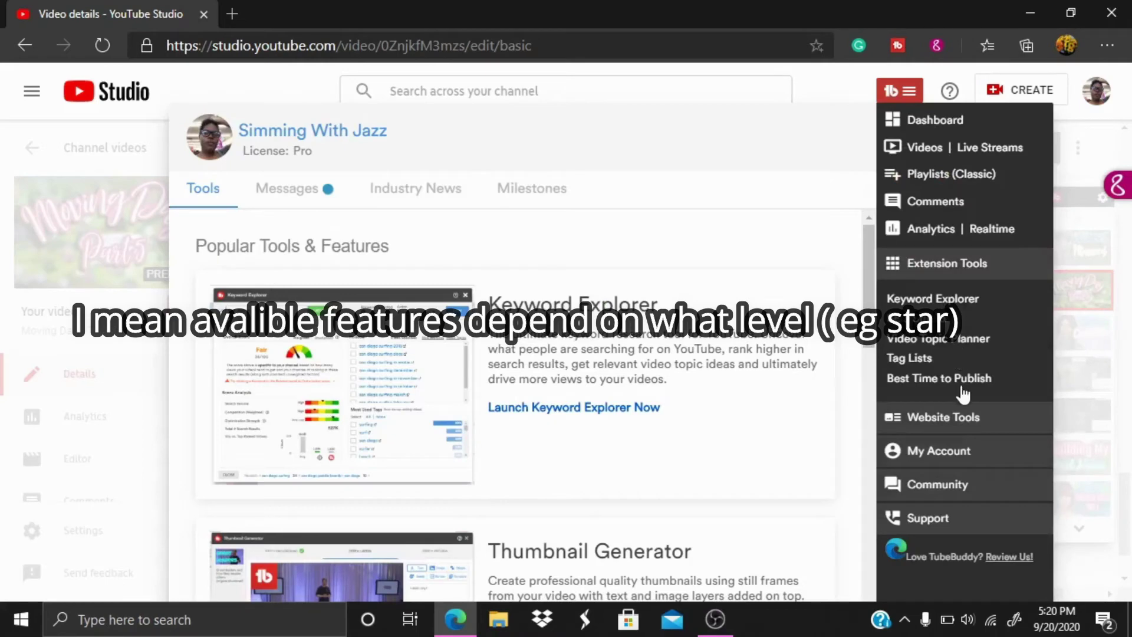
Choose Best Time to Publish from the TubeBuddy menu
click(932, 388)
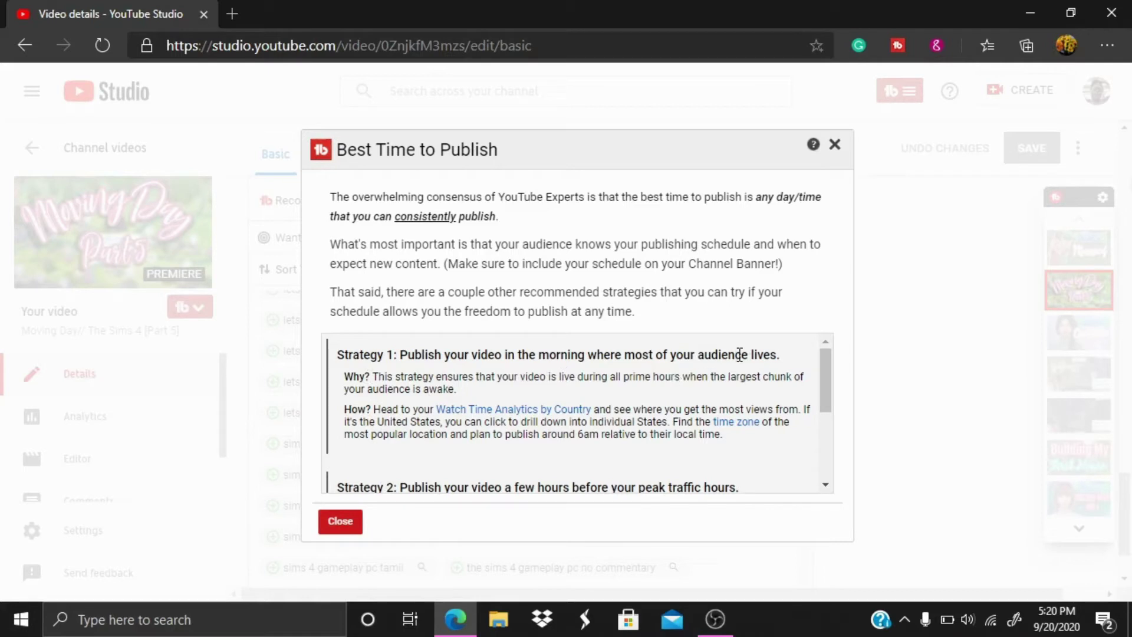
scroll(738, 354, down, 1)
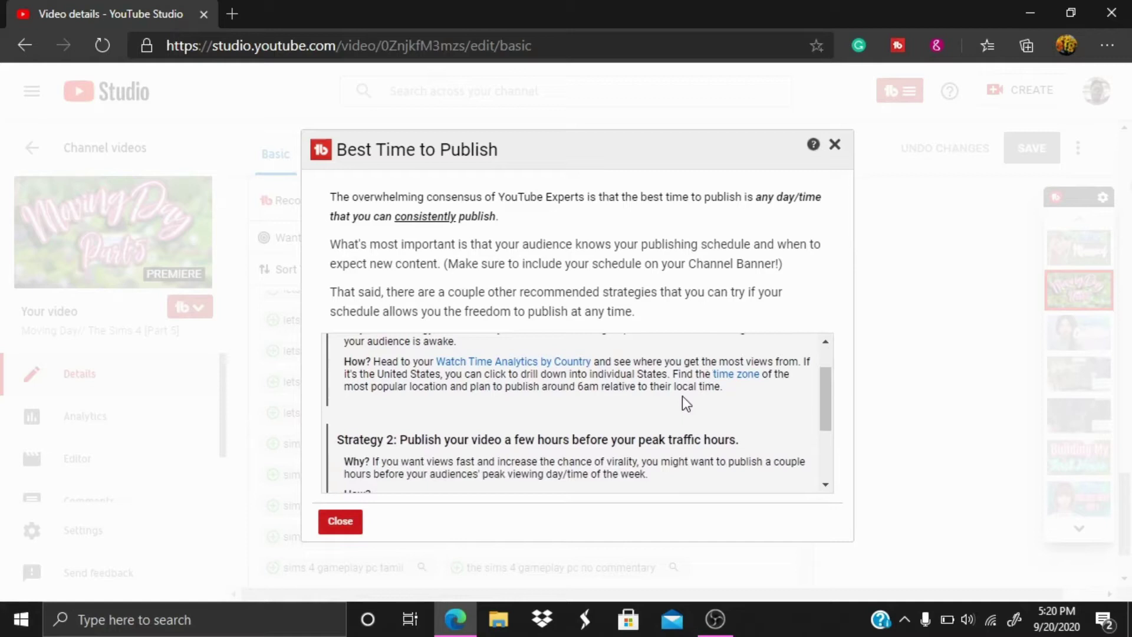
scroll(681, 395, down, 2)
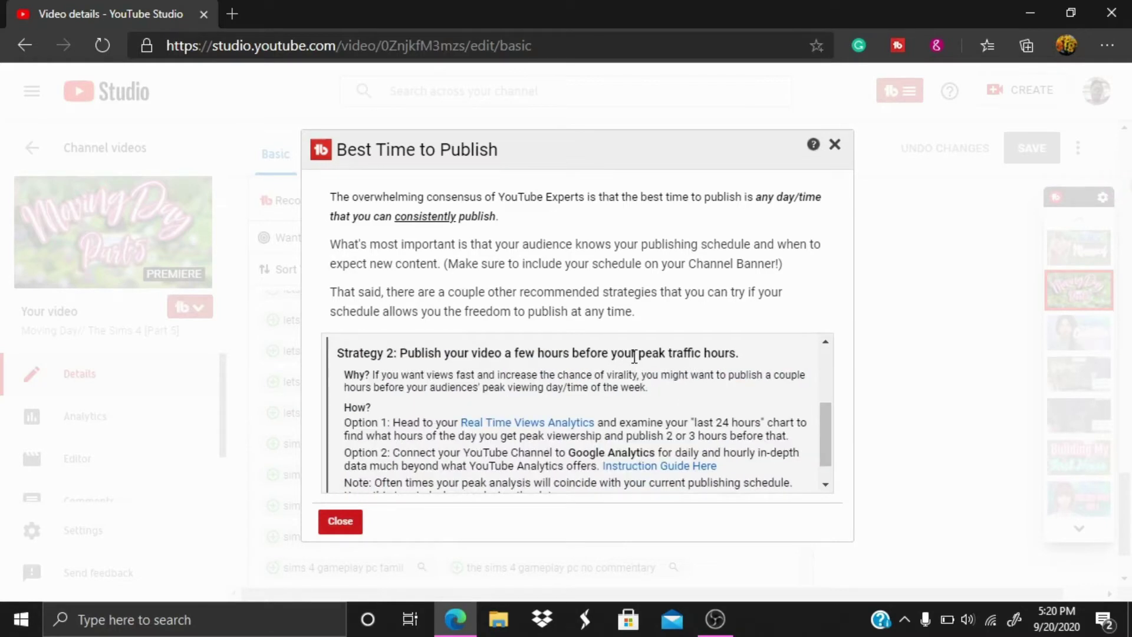
scroll(695, 347, down, 1)
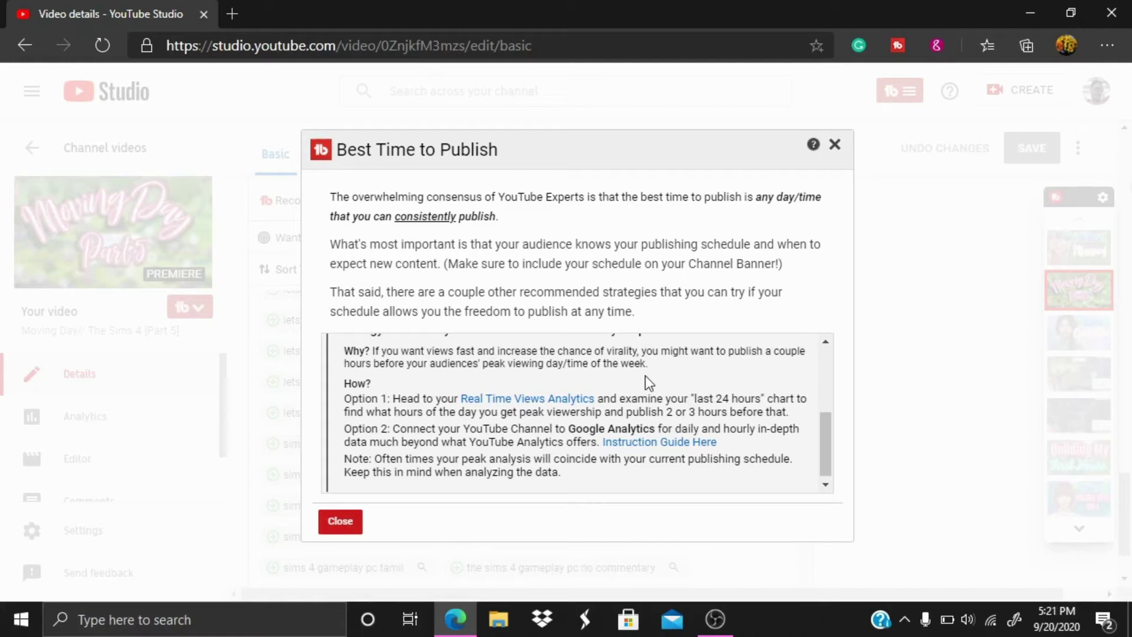
scroll(645, 375, down, 1)
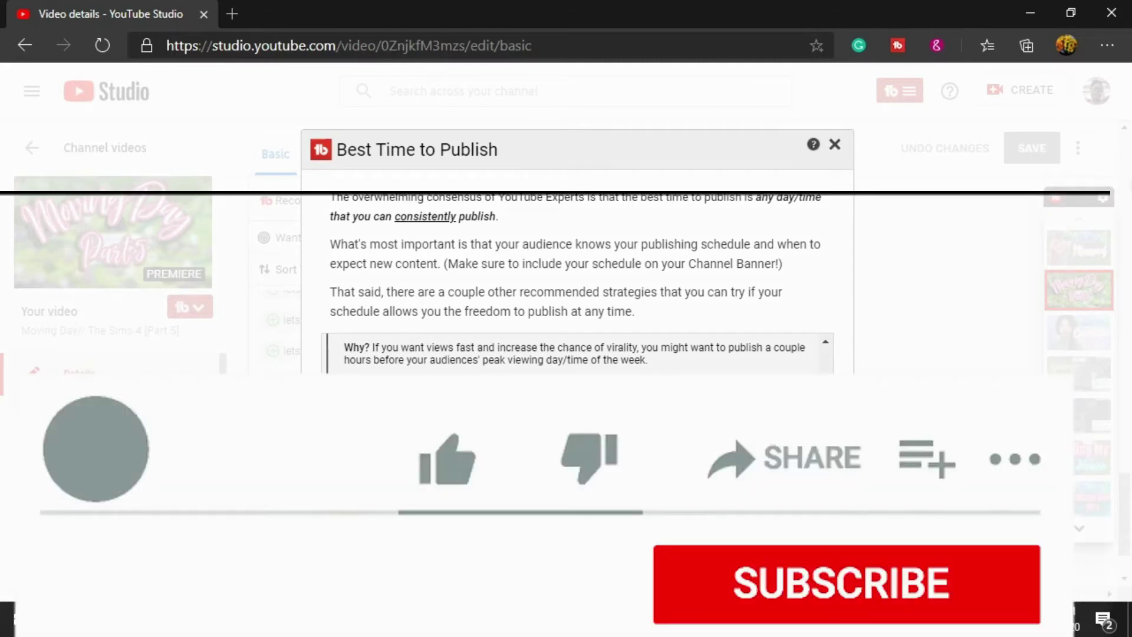
Dismiss the Best Time to Publish guide with Esc
key(Escape)
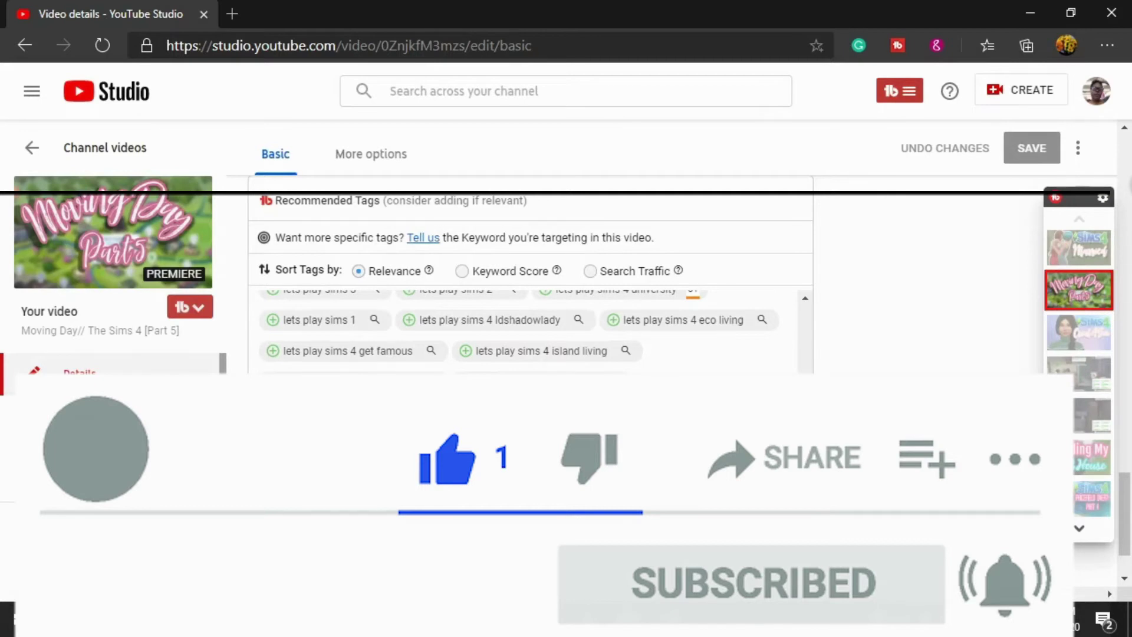
scroll(669, 328, down, 1)
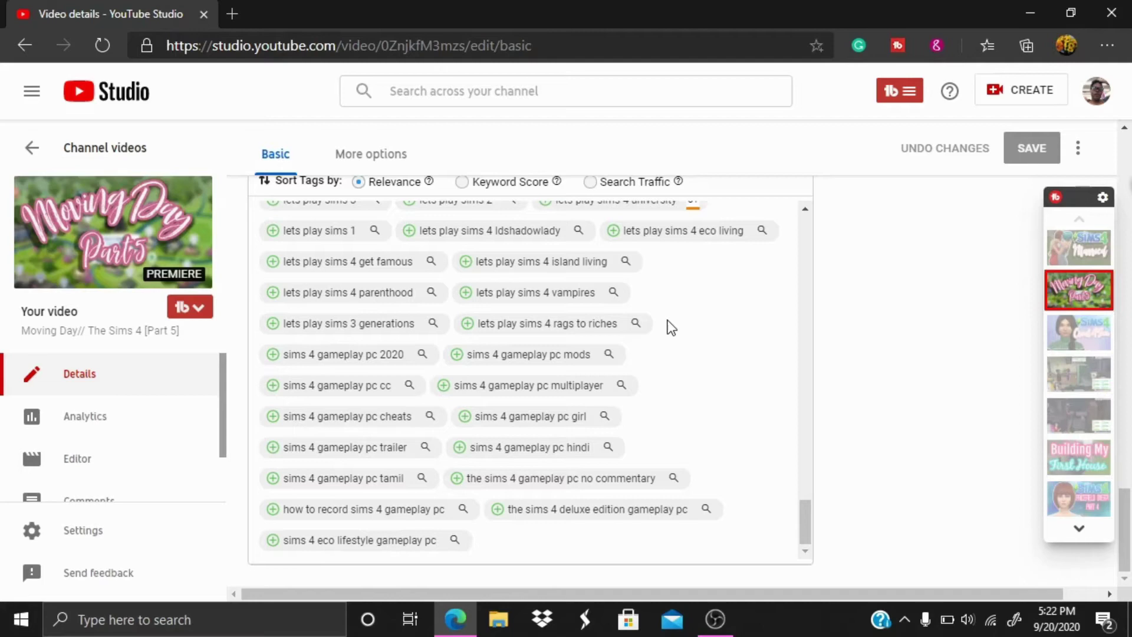
Reopen TubeBuddy's tools overview from its toolbar button
click(902, 105)
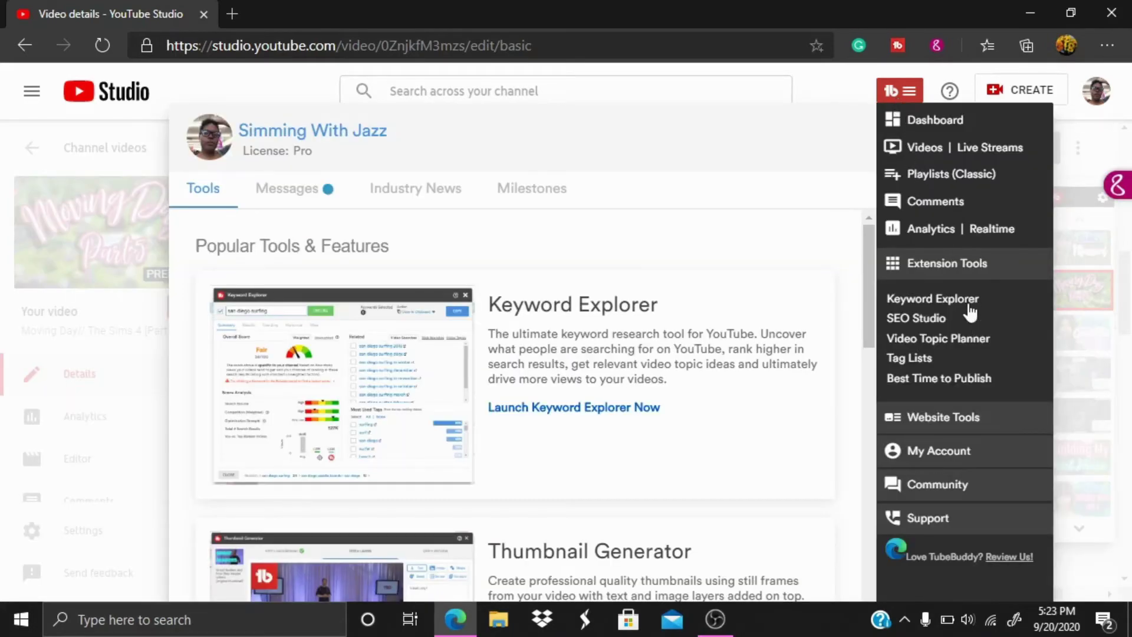
scroll(826, 313, down, 1)
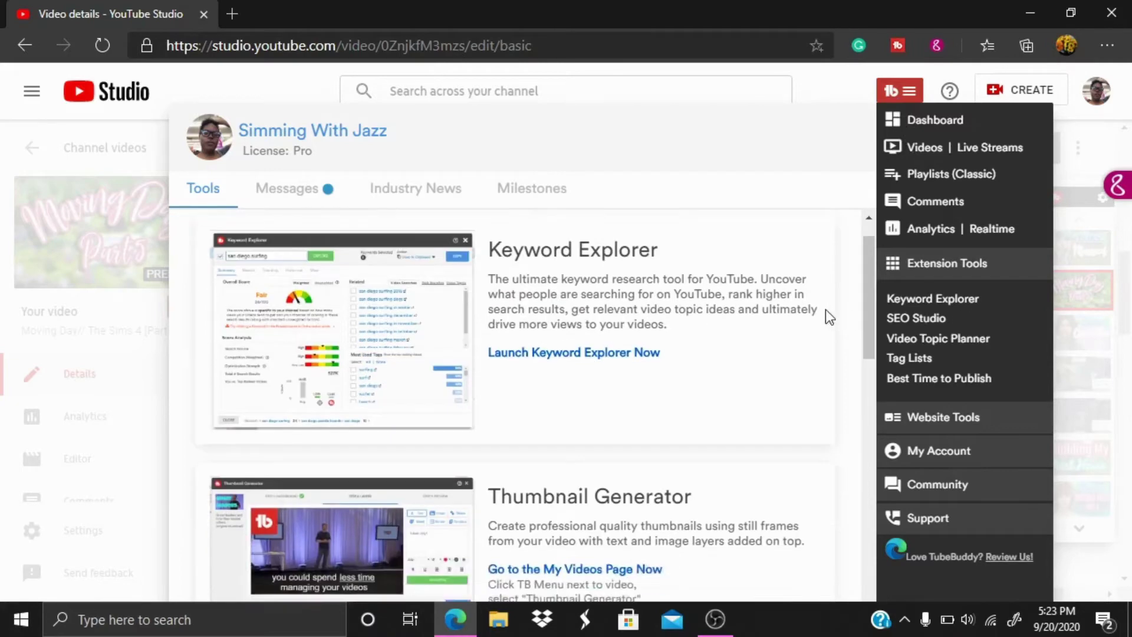
scroll(708, 337, down, 2)
scroll(708, 337, down, 2)
scroll(707, 336, down, 1)
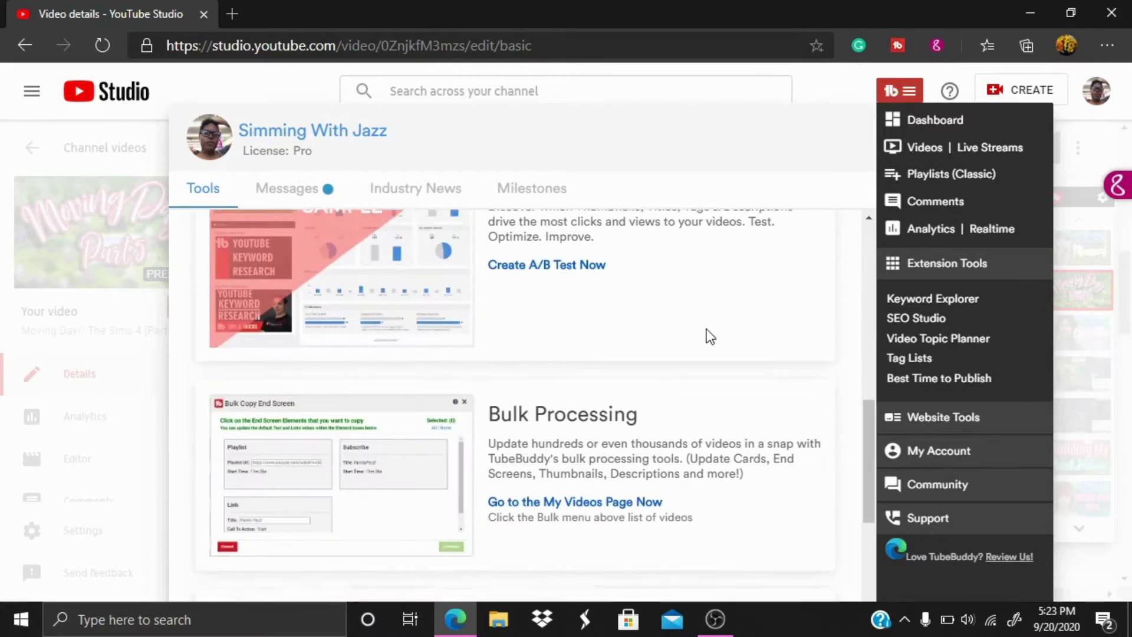
scroll(707, 336, down, 2)
scroll(707, 336, down, 1)
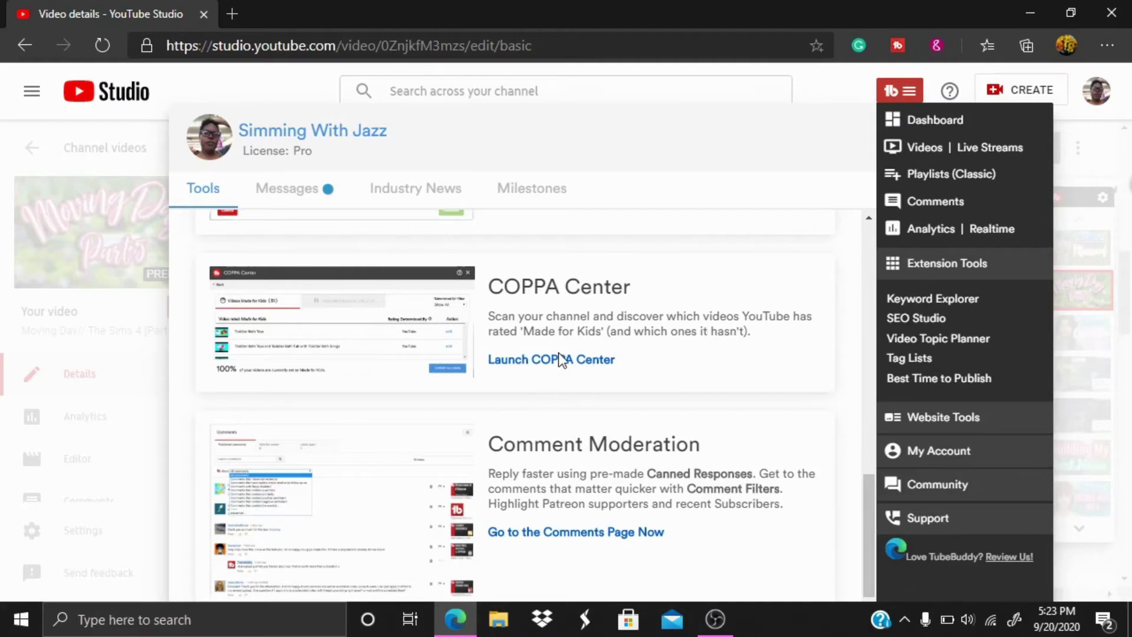
Launch COPPA Center, scan the channel, and show the 11 videos not made for kids
click(497, 338)
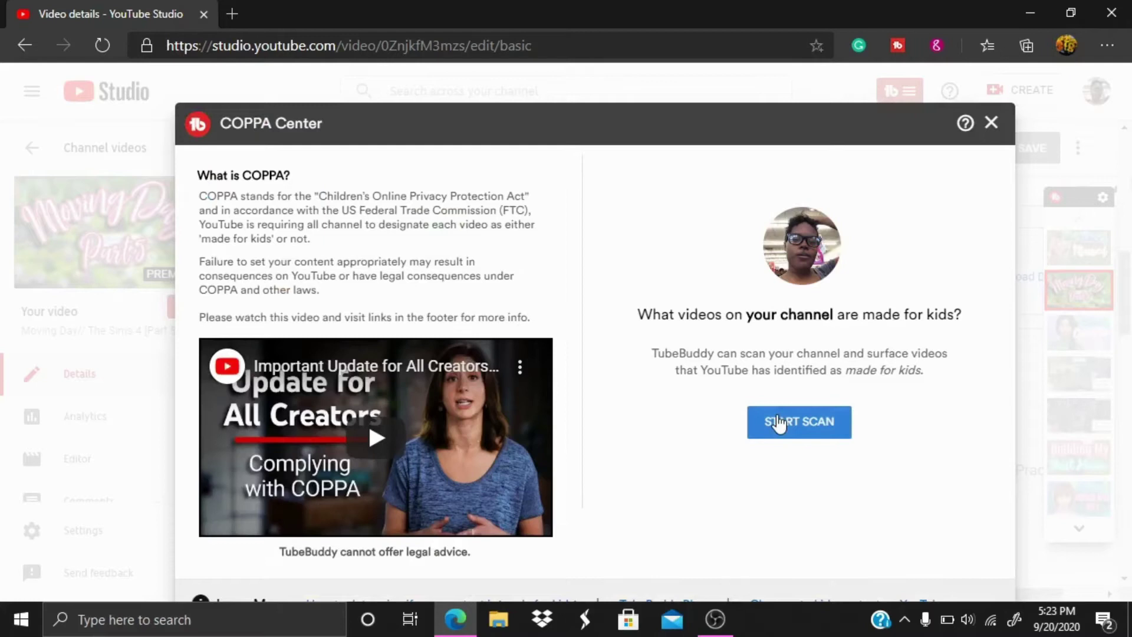
click(777, 423)
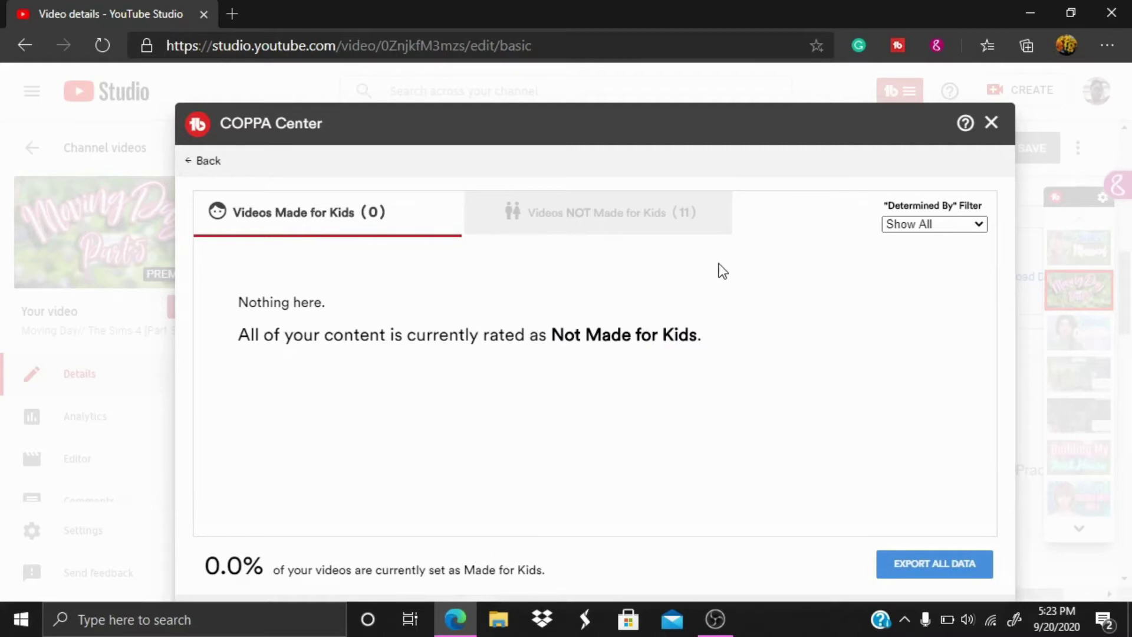
click(668, 220)
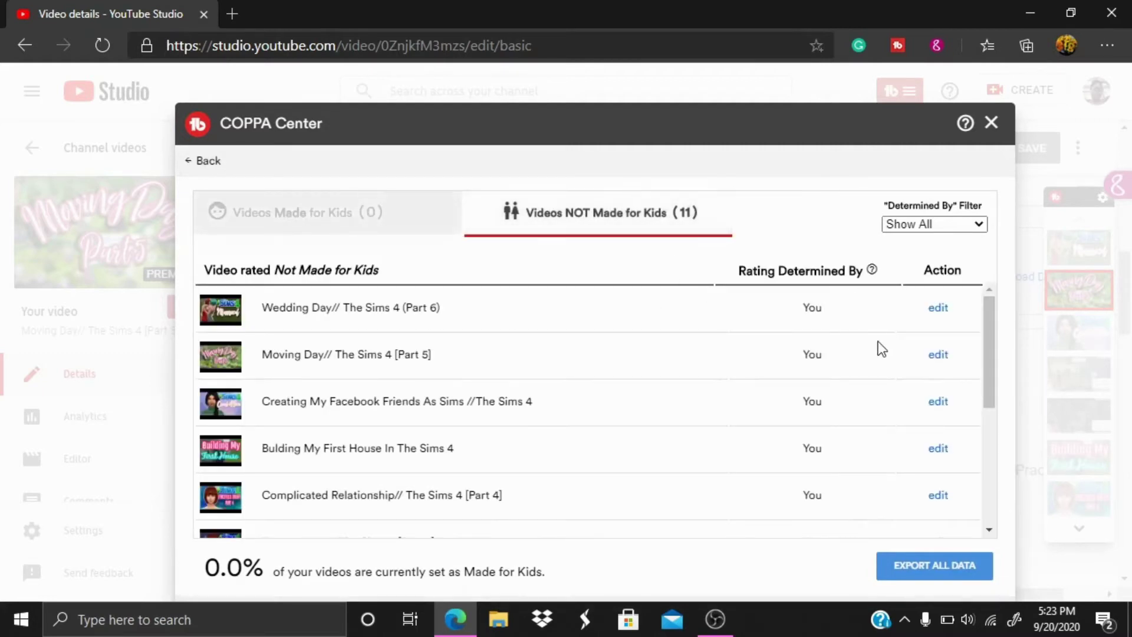
scroll(634, 354, down, 2)
scroll(580, 355, down, 2)
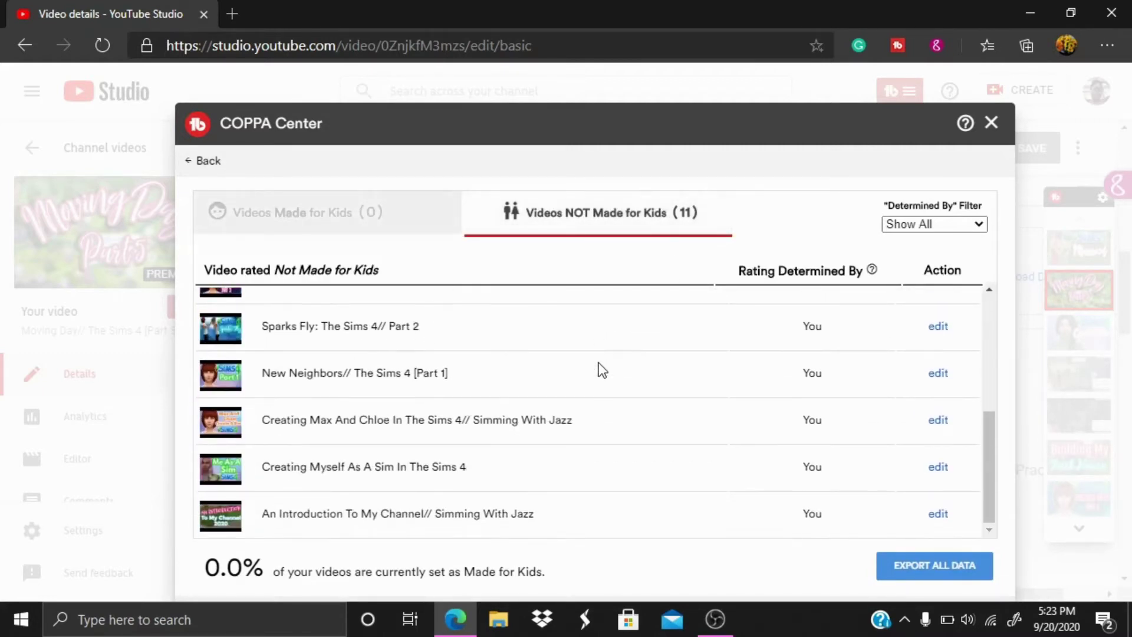
scroll(872, 436, up, 2)
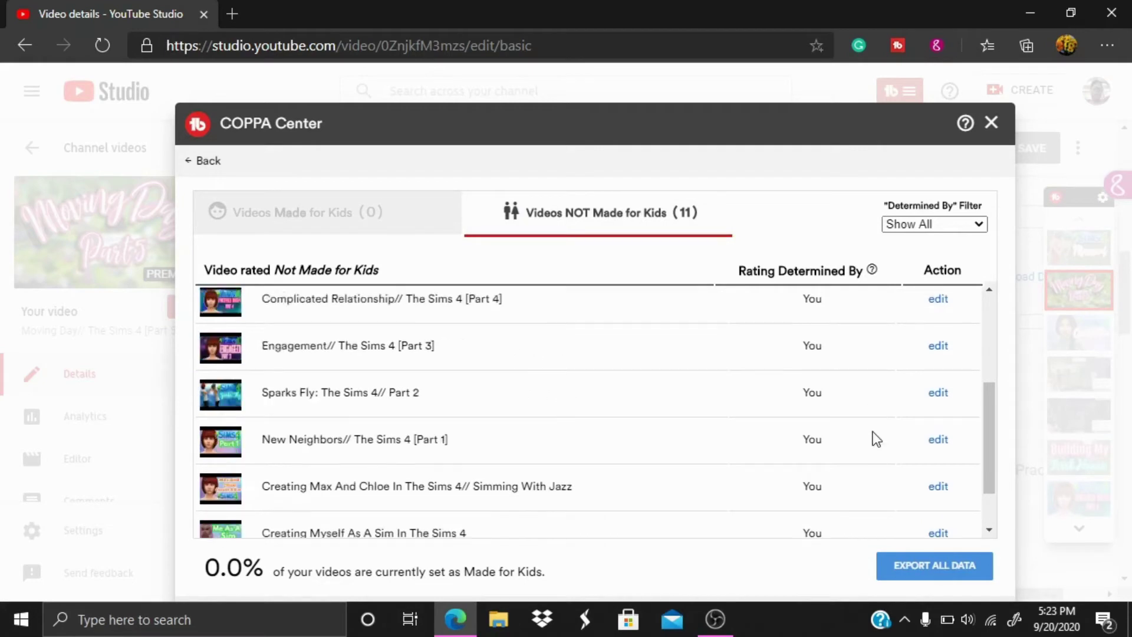
scroll(869, 422, up, 3)
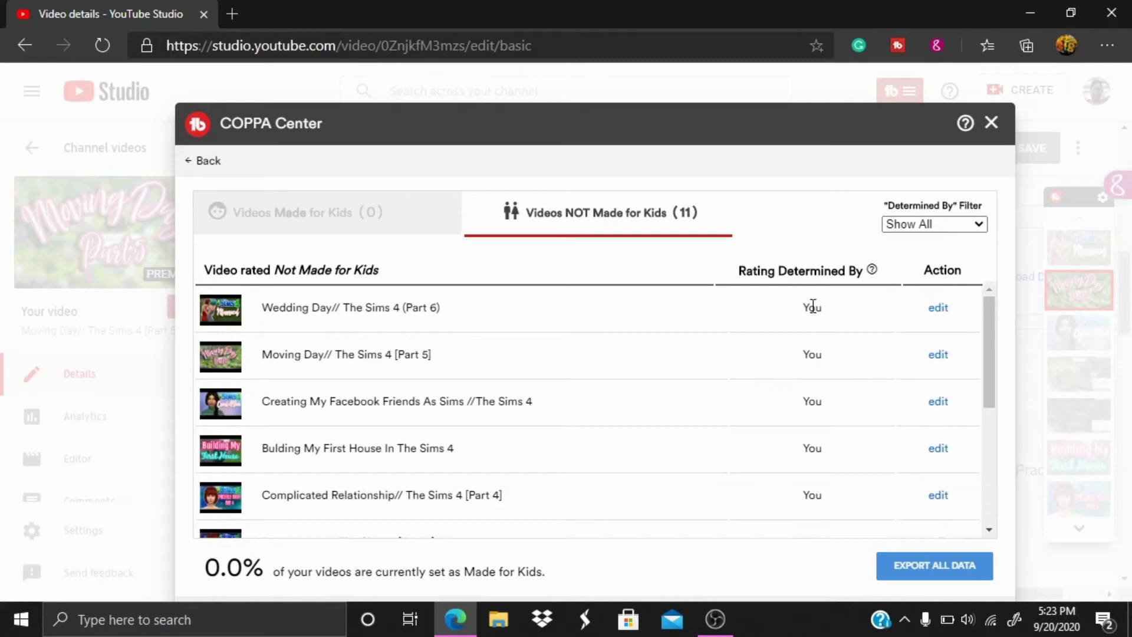
Close the COPPA Center results and reopen the TubeBuddy tools list
click(991, 122)
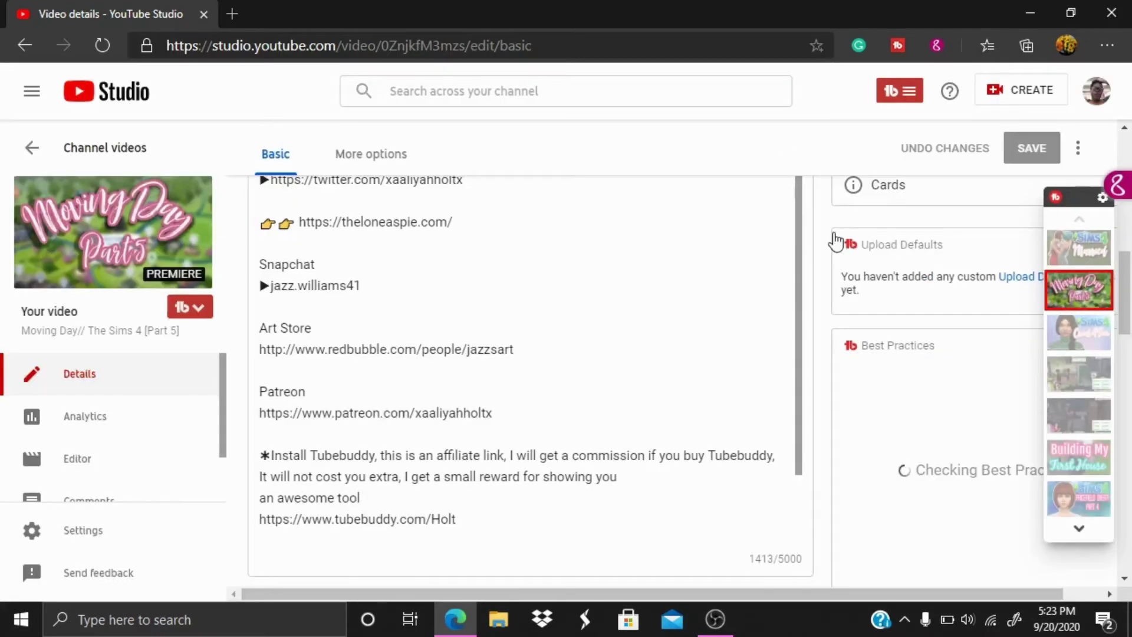
click(888, 107)
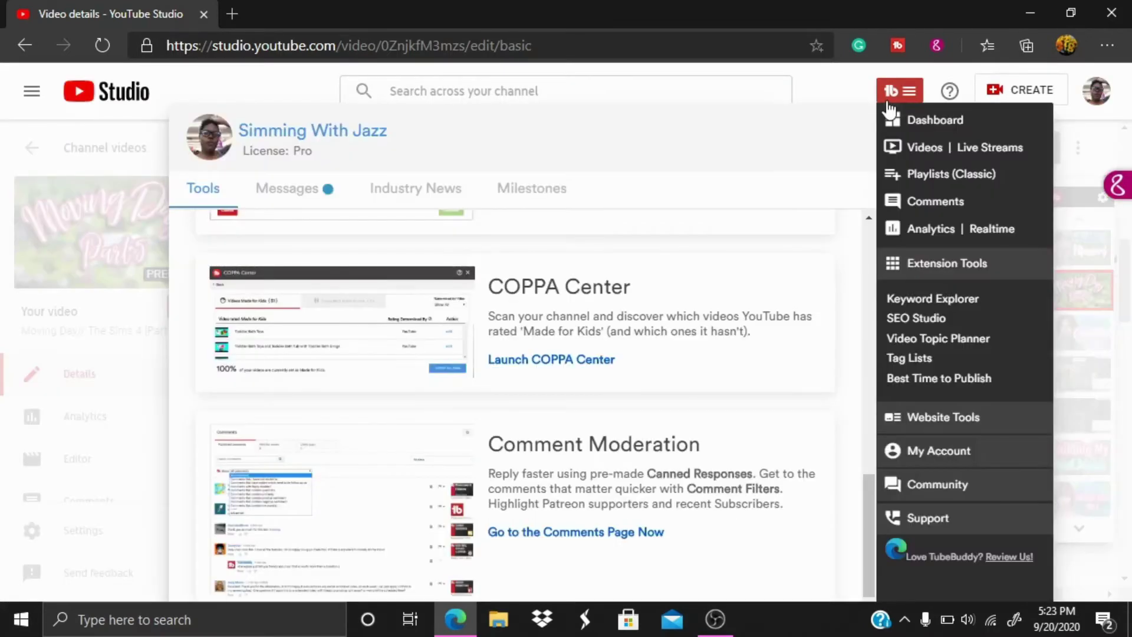
scroll(762, 287, down, 2)
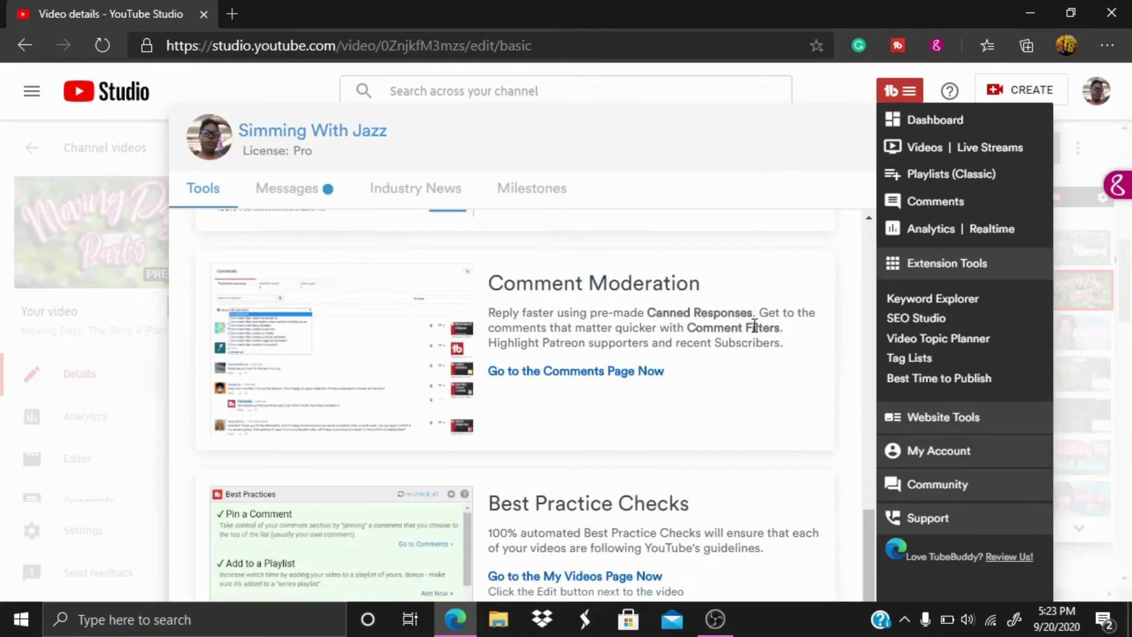
scroll(758, 315, down, 2)
scroll(755, 313, up, 1)
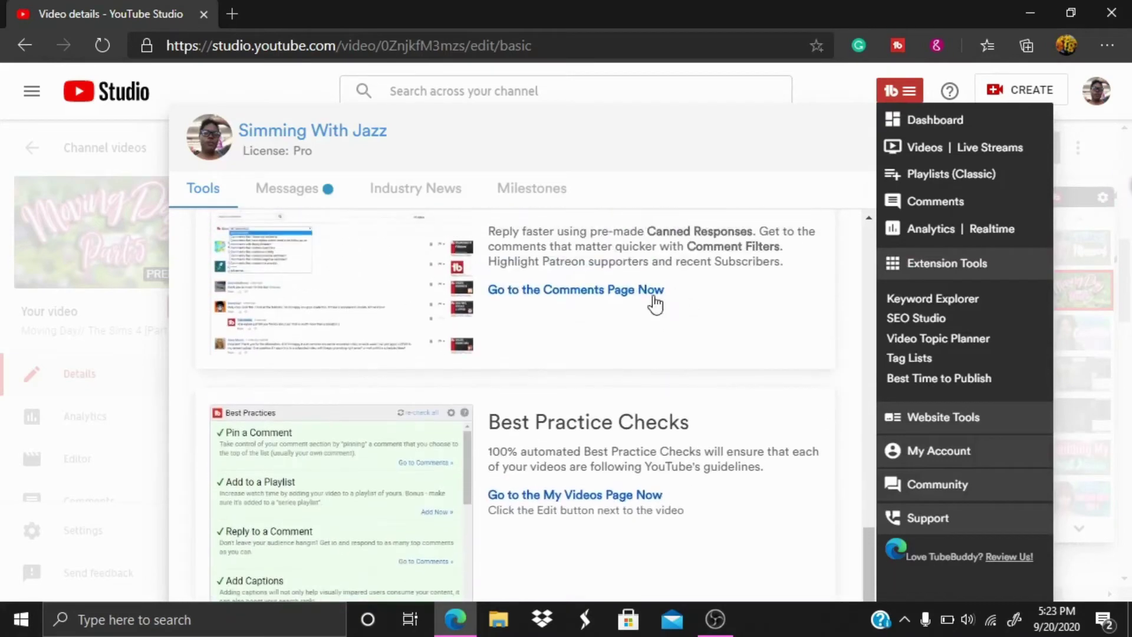
scroll(592, 273, down, 2)
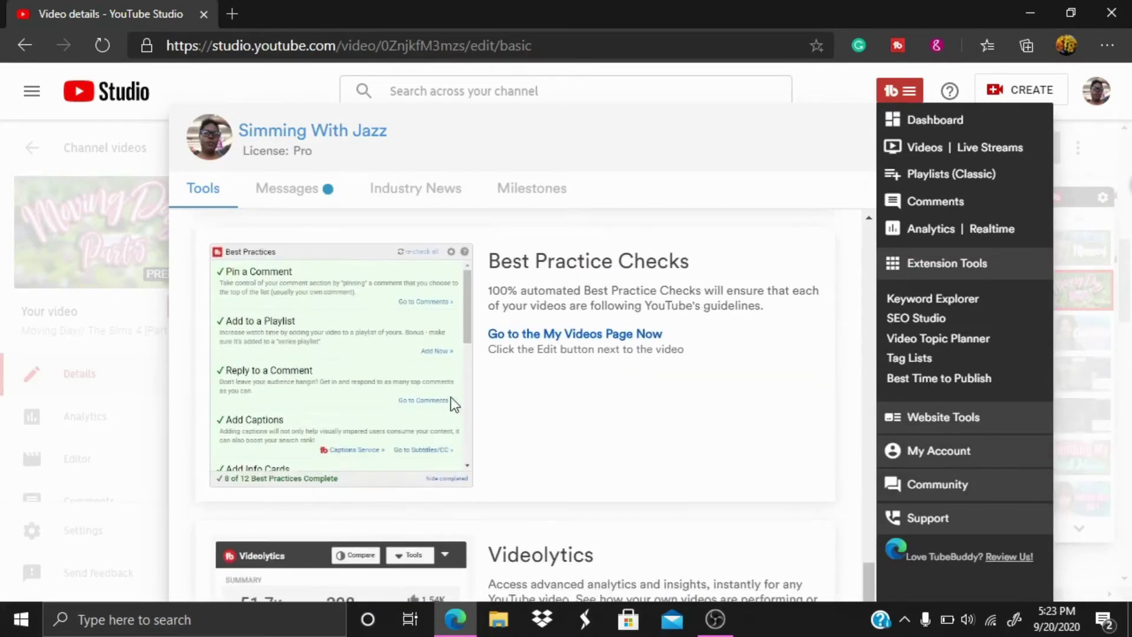
scroll(469, 284, down, 3)
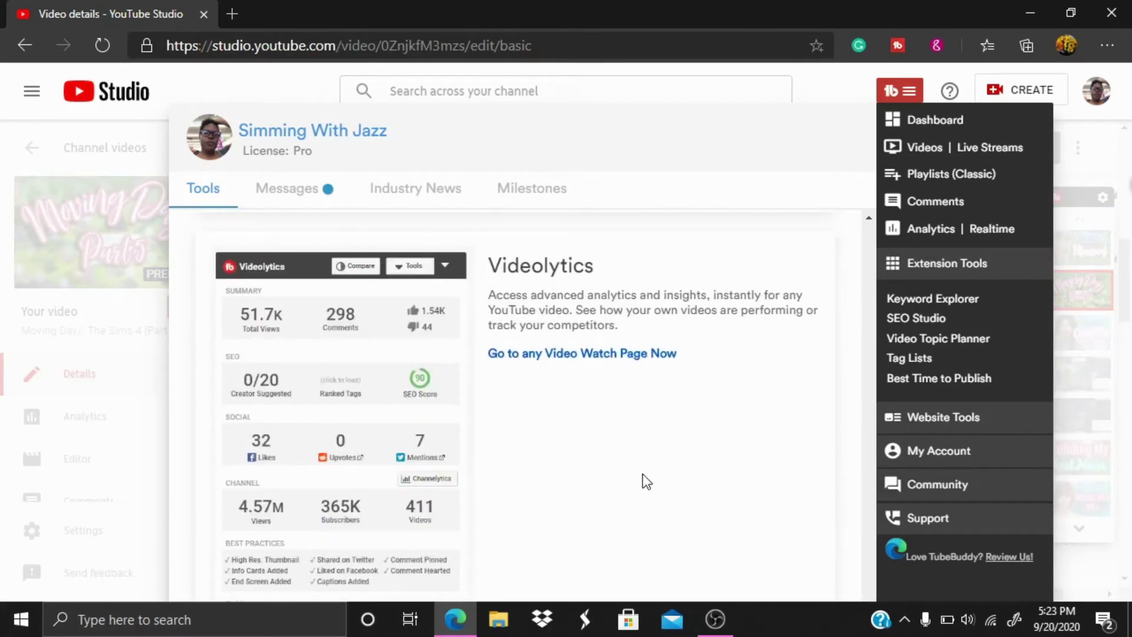
scroll(545, 498, up, 1)
scroll(548, 496, up, 3)
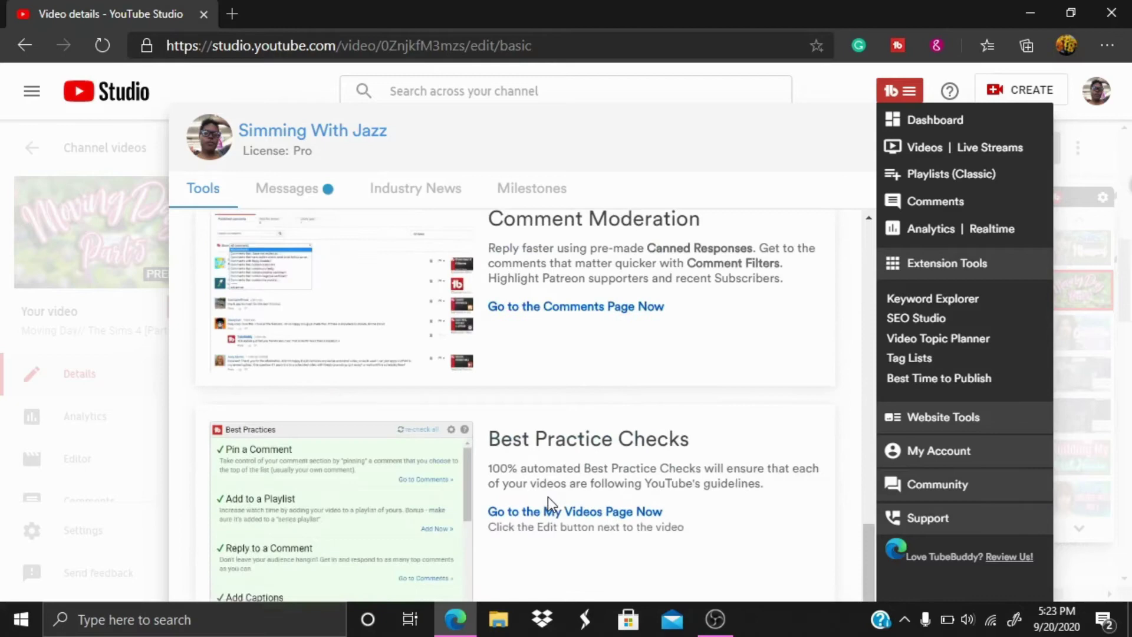
scroll(547, 496, up, 4)
scroll(547, 496, up, 3)
scroll(547, 496, up, 1)
scroll(547, 497, down, 1)
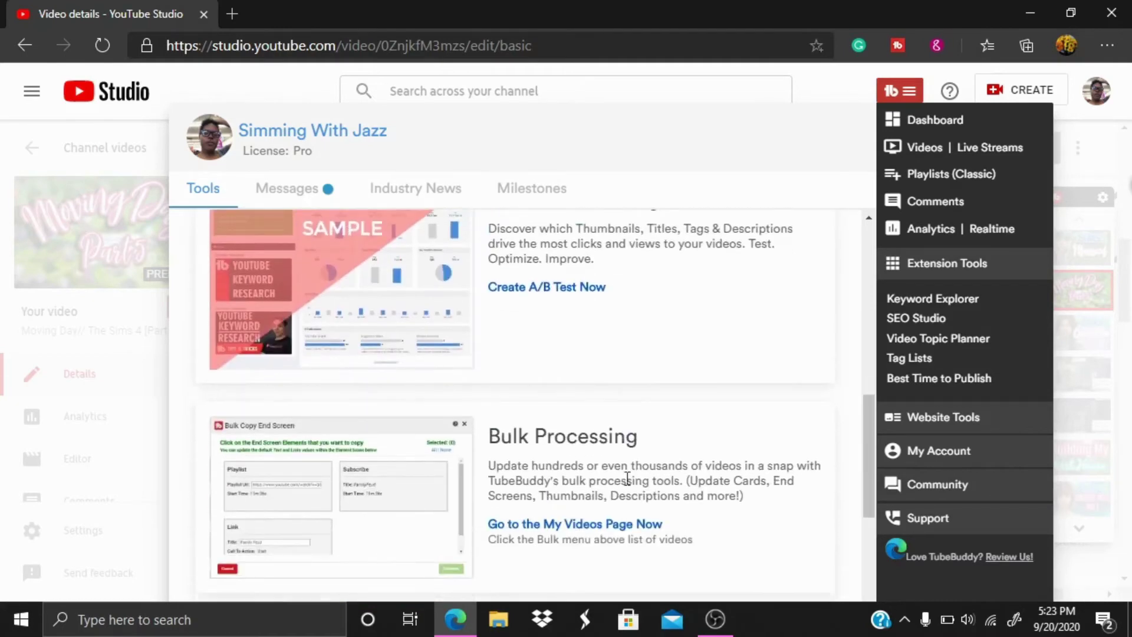
scroll(721, 457, down, 1)
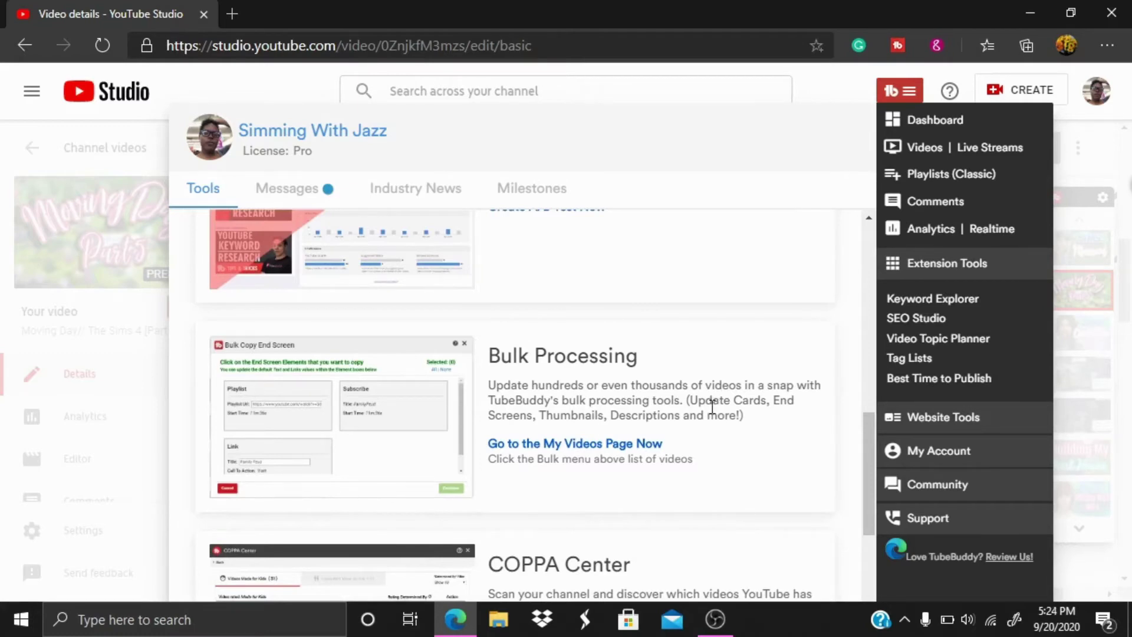
scroll(712, 403, up, 1)
scroll(681, 397, down, 2)
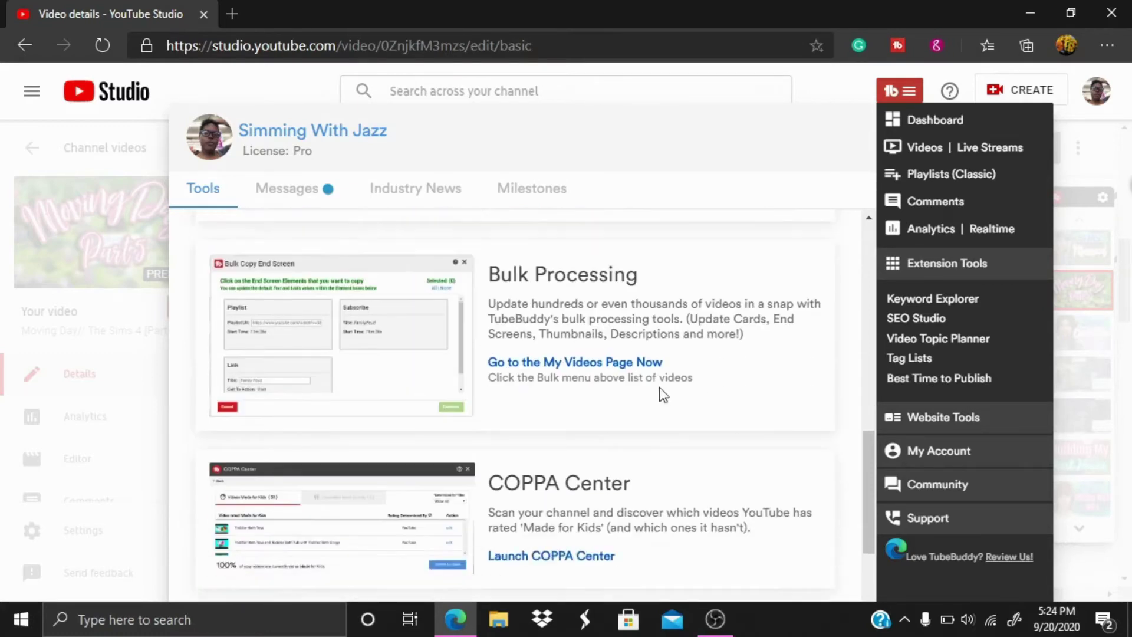
Follow Bulk Processing's 'Go to the My Videos Page Now' link to the Channel videos list
click(610, 370)
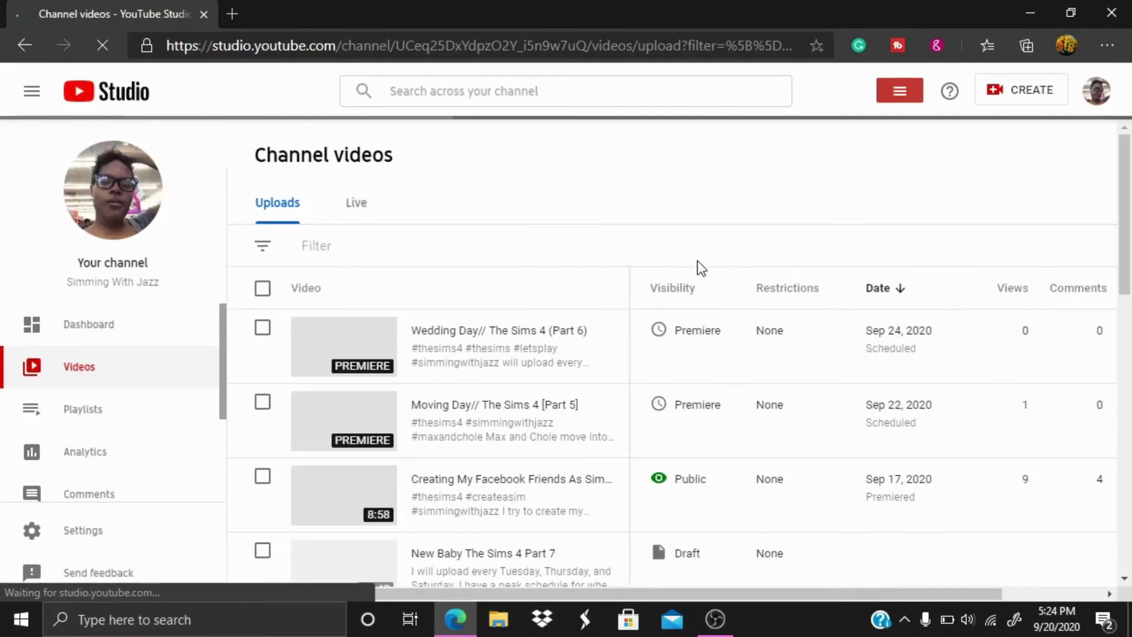
scroll(50, 430, down, 2)
scroll(51, 430, down, 1)
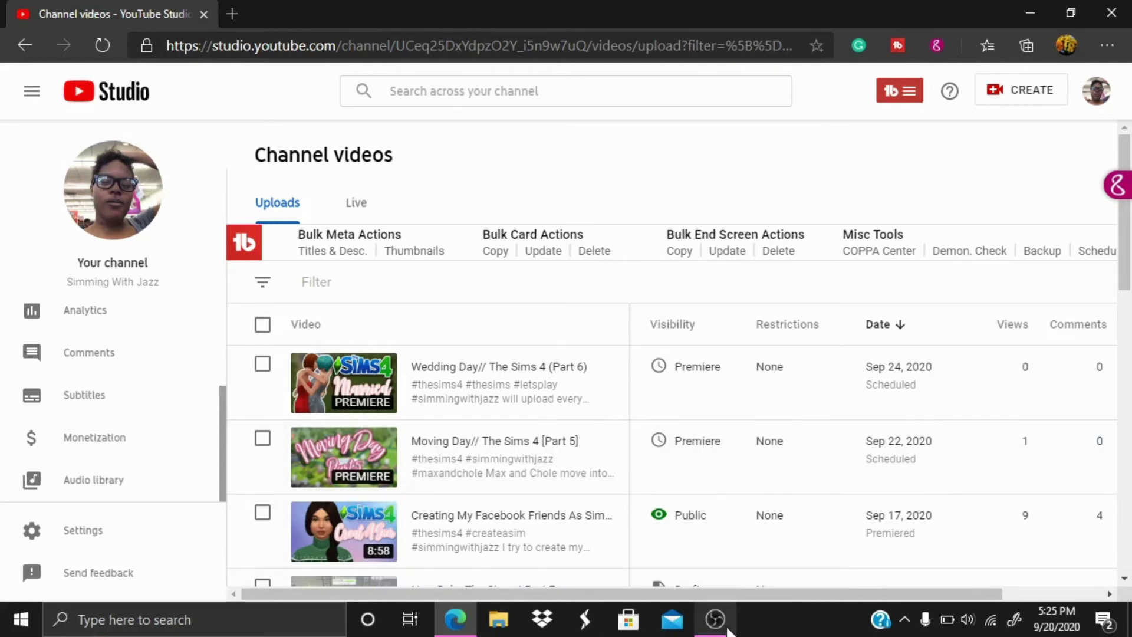
mouse_move(714, 619)
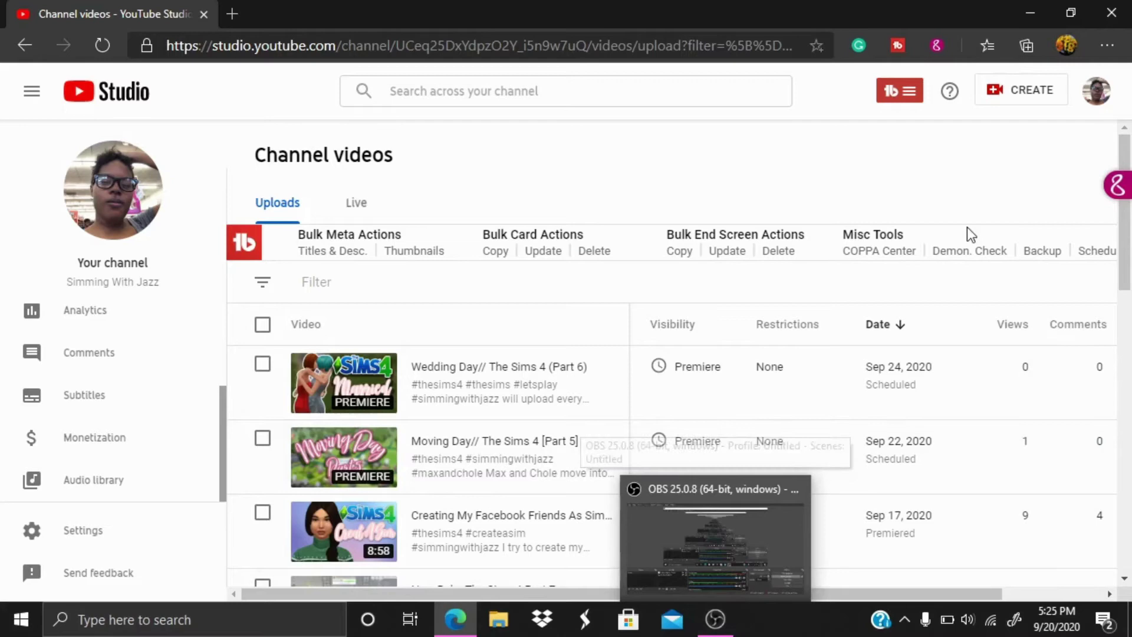
scroll(994, 174, down, 3)
scroll(993, 174, down, 3)
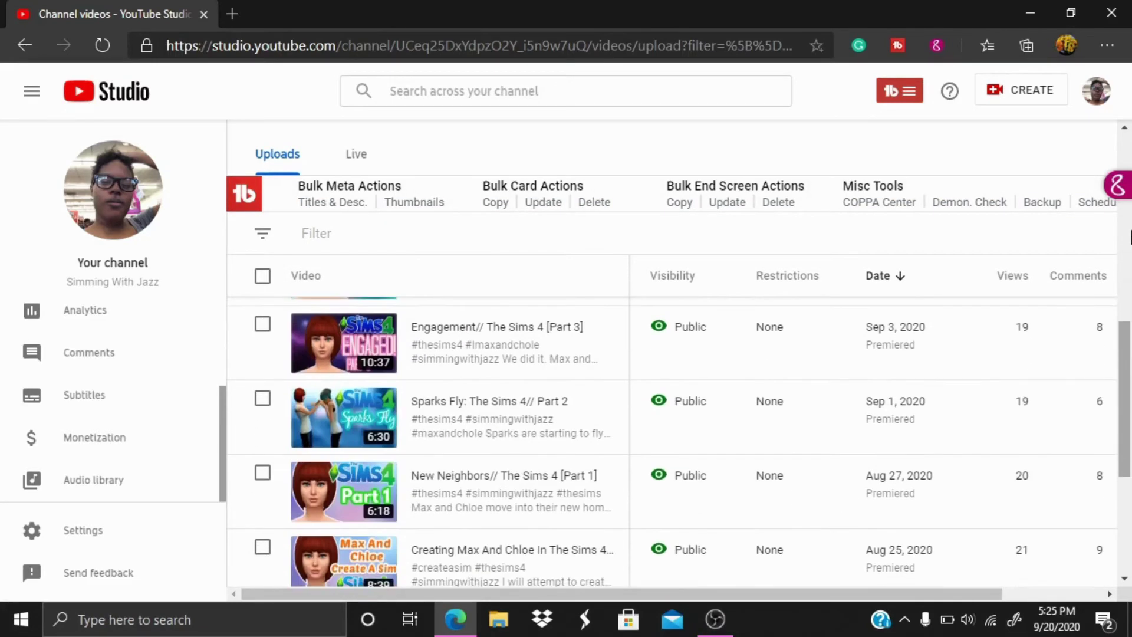
scroll(1123, 230, down, 3)
scroll(1130, 235, up, 1)
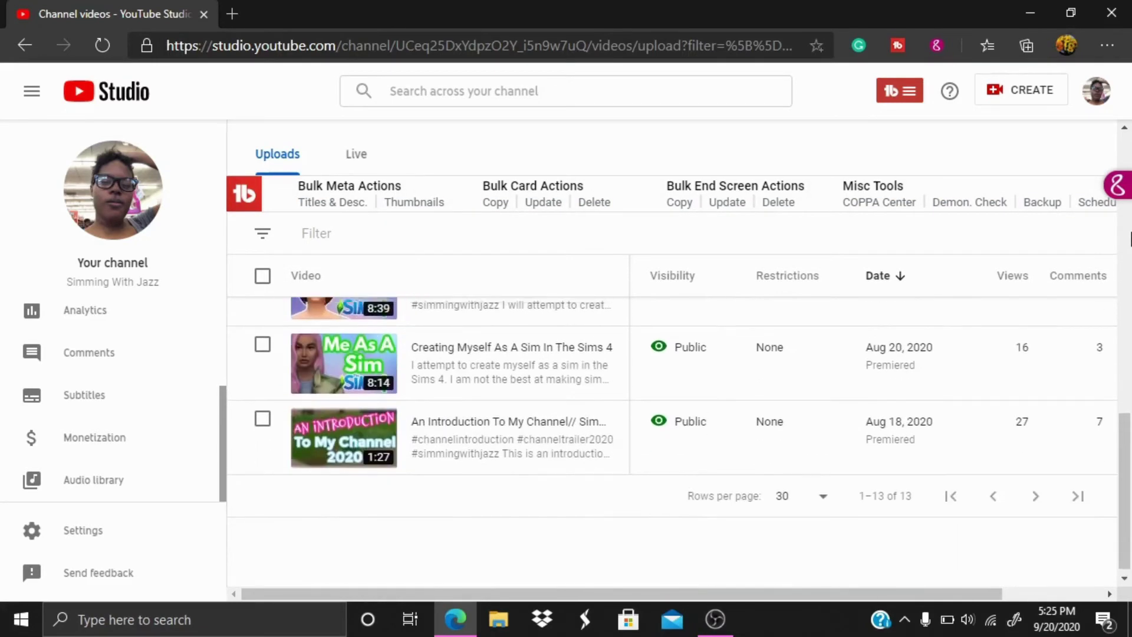
scroll(1130, 235, up, 3)
scroll(1130, 235, up, 5)
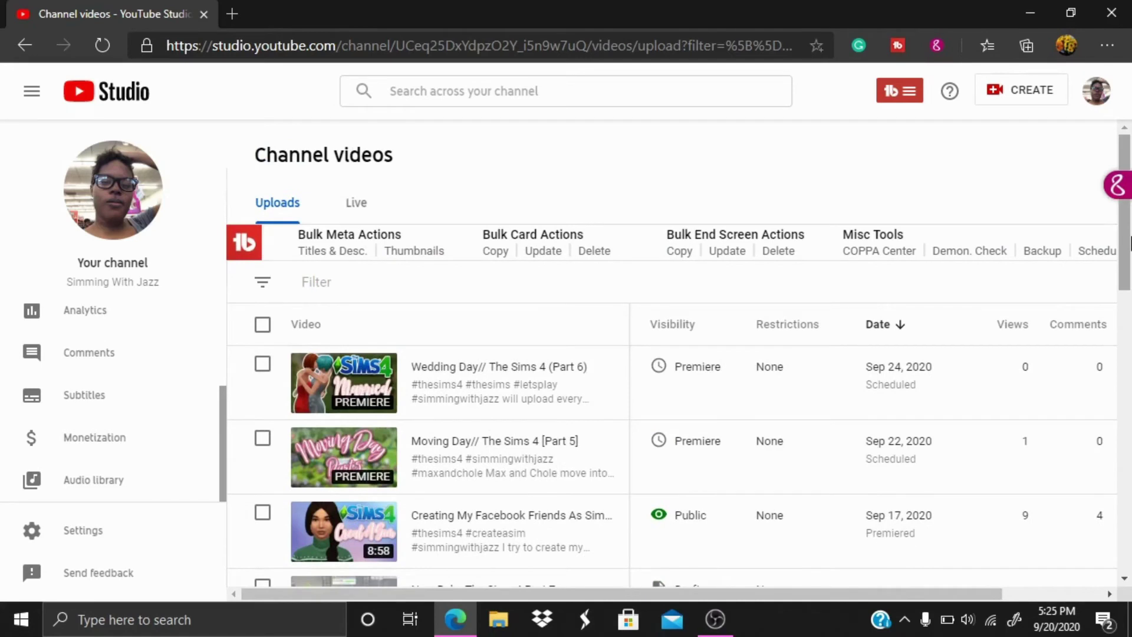